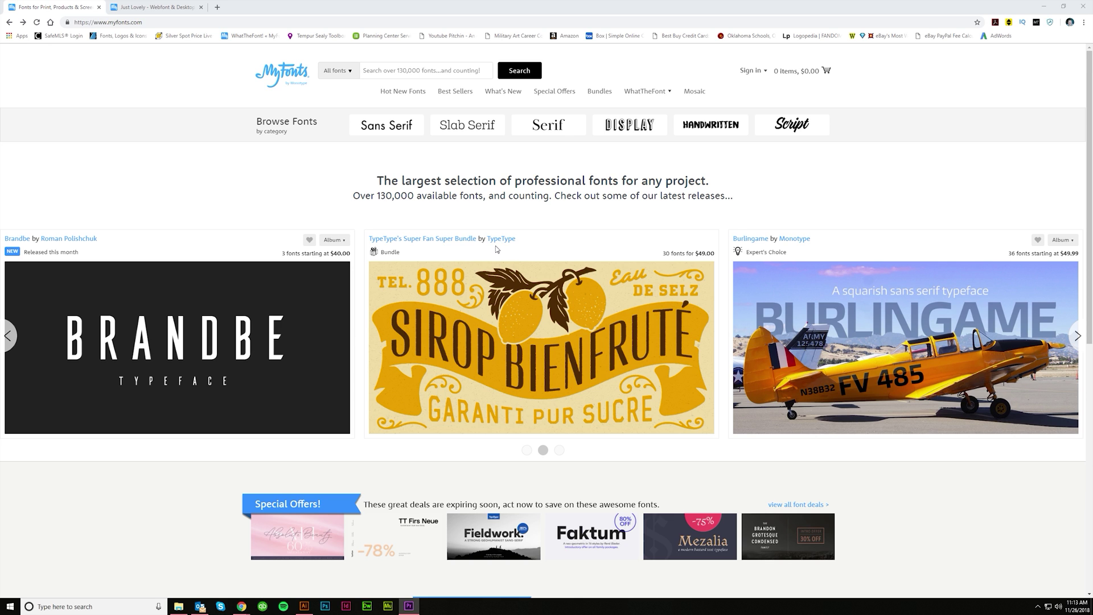
Step: Scroll the MyFonts home page down to Recently Viewed (with Just Lovely) and Staff Picks
{"action": "scroll", "coordinate": [497, 249], "scroll_direction": "down", "scroll_amount": 6}
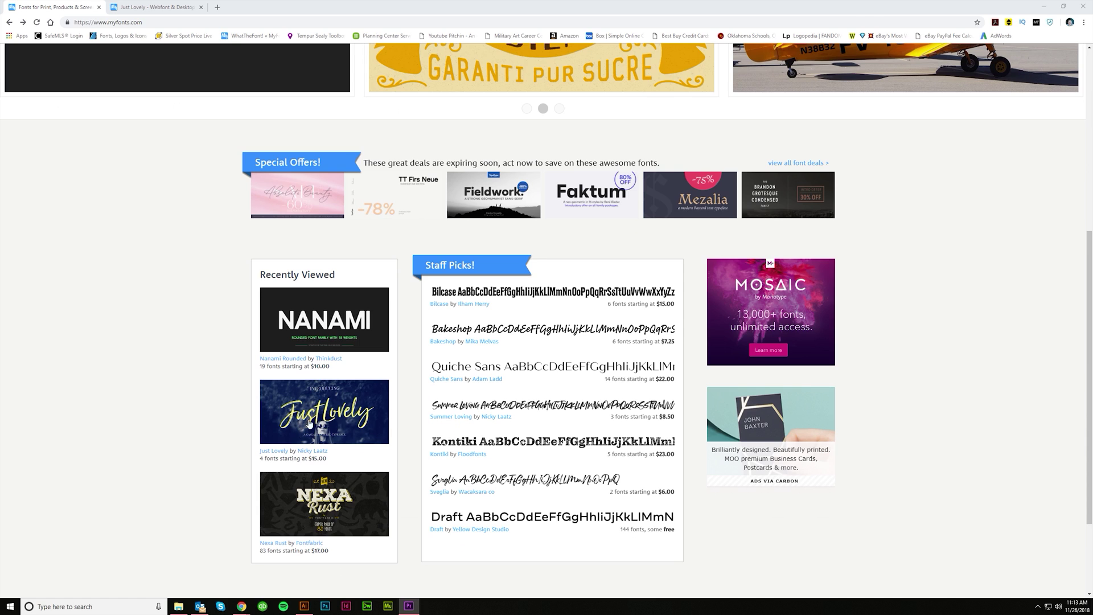
Step: Show the Just Lovely page without DevTools, scrolled to its VectorMaid style previews
{"action": "left_click", "coordinate": [170, 8]}
{"action": "scroll", "coordinate": [394, 187], "scroll_direction": "up", "scroll_amount": 6}
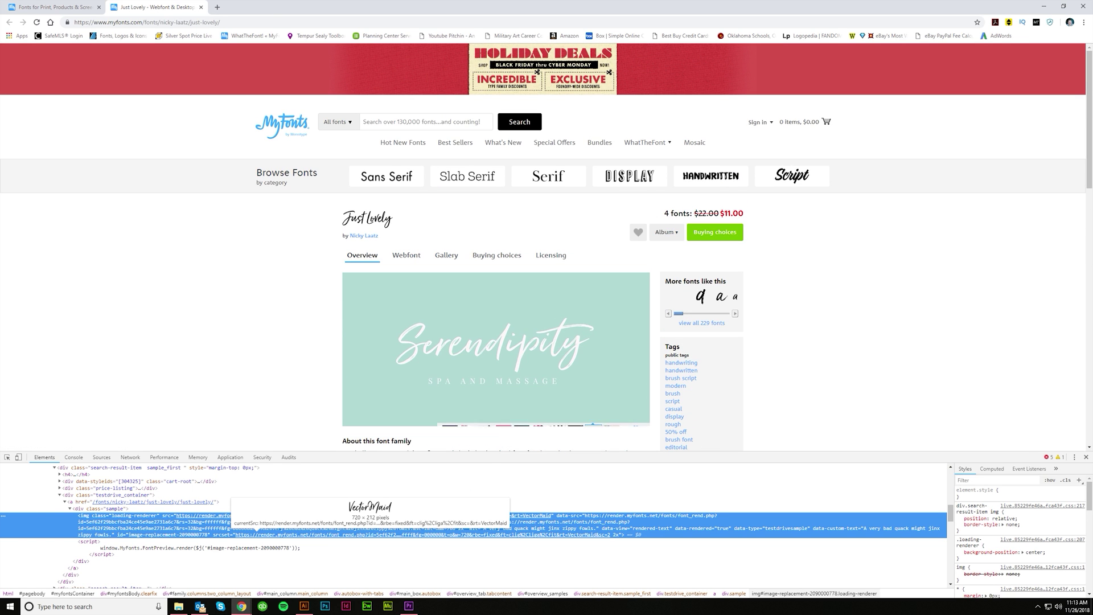
{"action": "left_click", "coordinate": [1084, 455]}
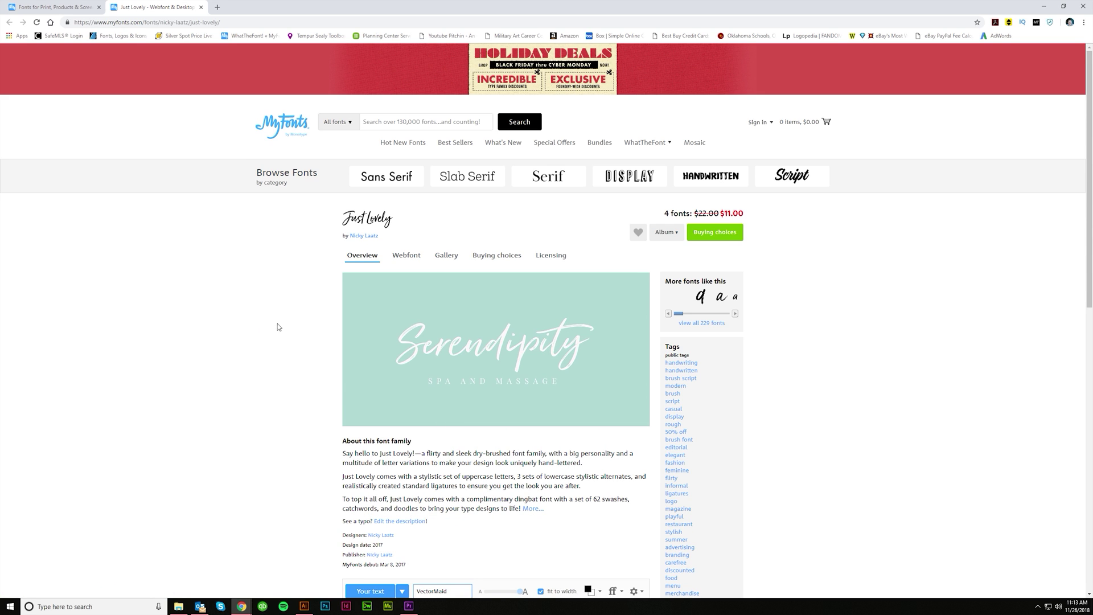
{"action": "mouse_move", "coordinate": [410, 390]}
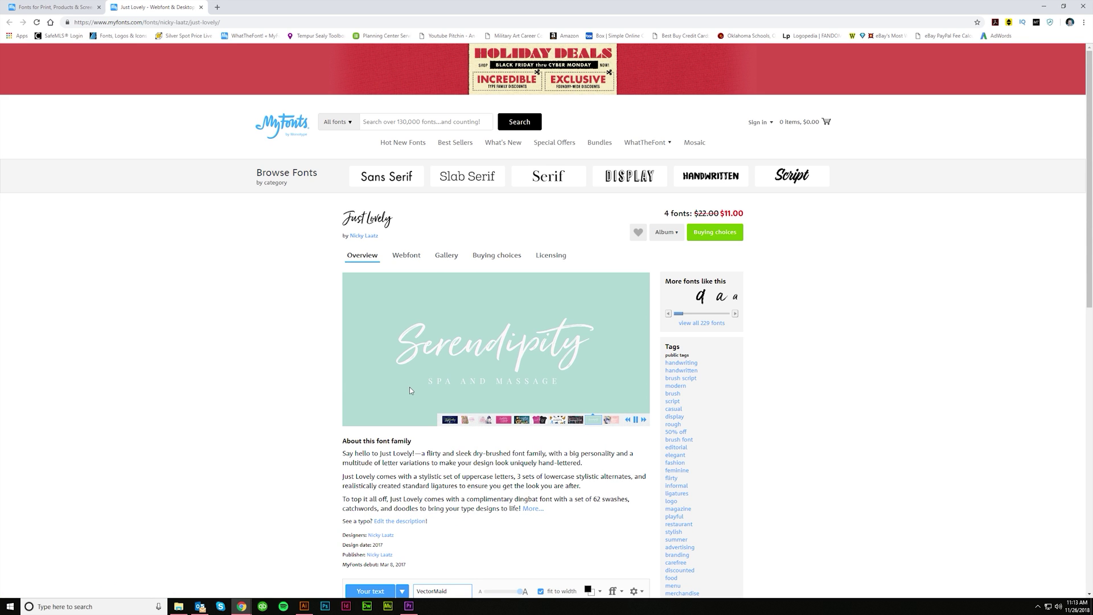
{"action": "scroll", "coordinate": [372, 228], "scroll_direction": "down", "scroll_amount": 2}
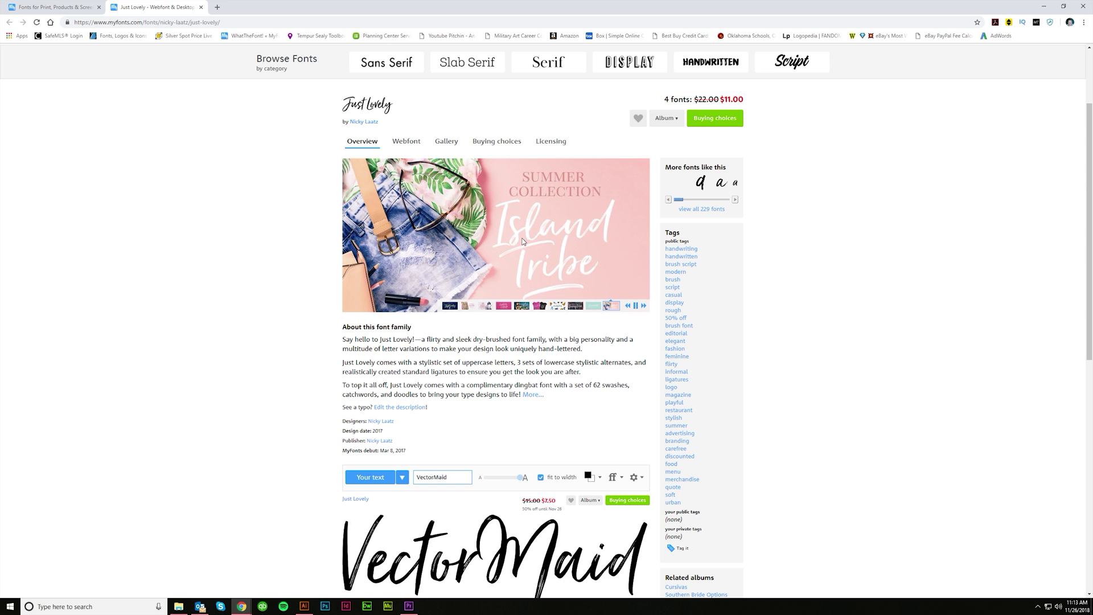
{"action": "scroll", "coordinate": [368, 359], "scroll_direction": "down", "scroll_amount": 2}
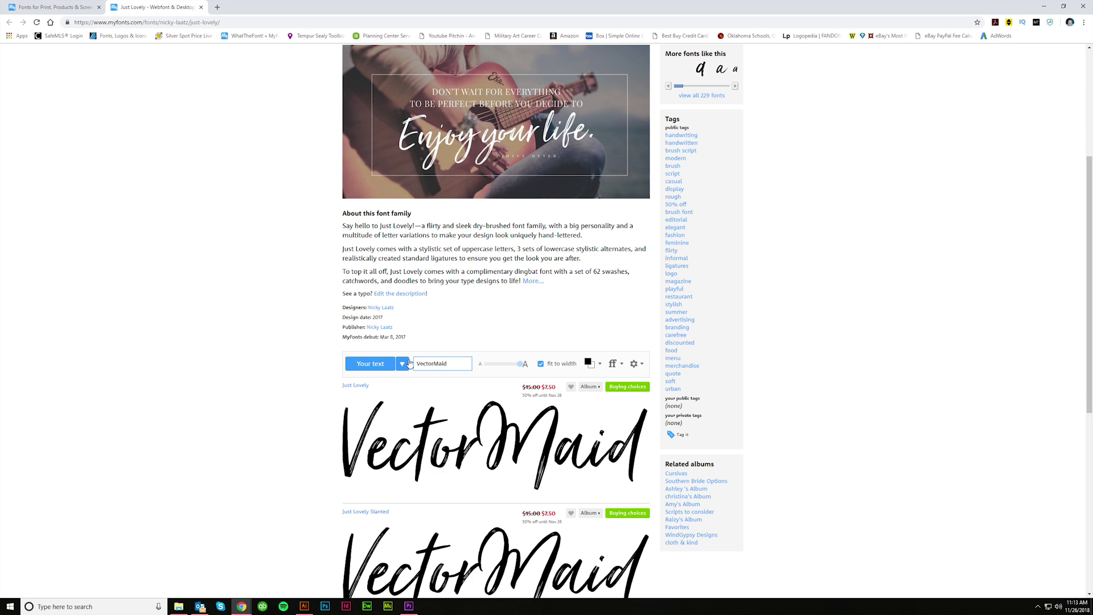
{"action": "double_click", "coordinate": [438, 363]}
{"action": "type", "text": "Hello"}
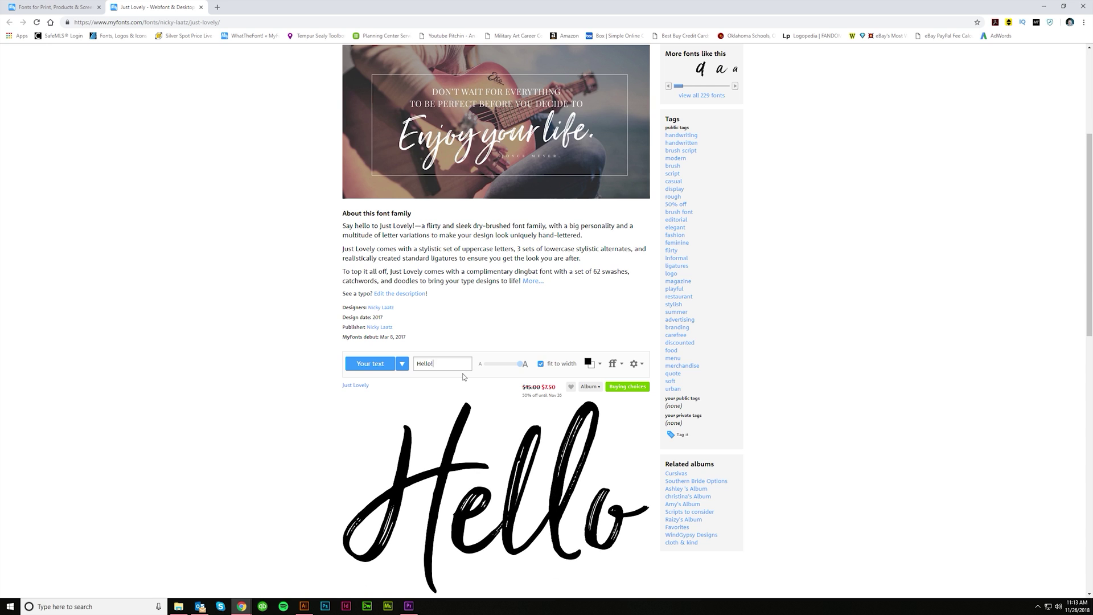
{"action": "type", "text": "!"}
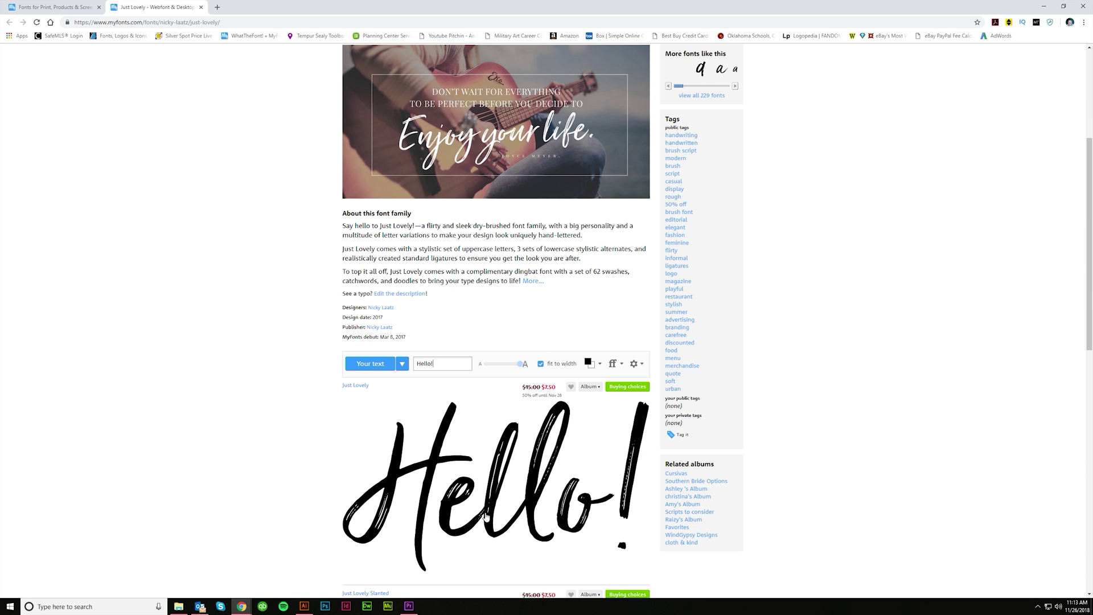
{"action": "left_click", "coordinate": [540, 365]}
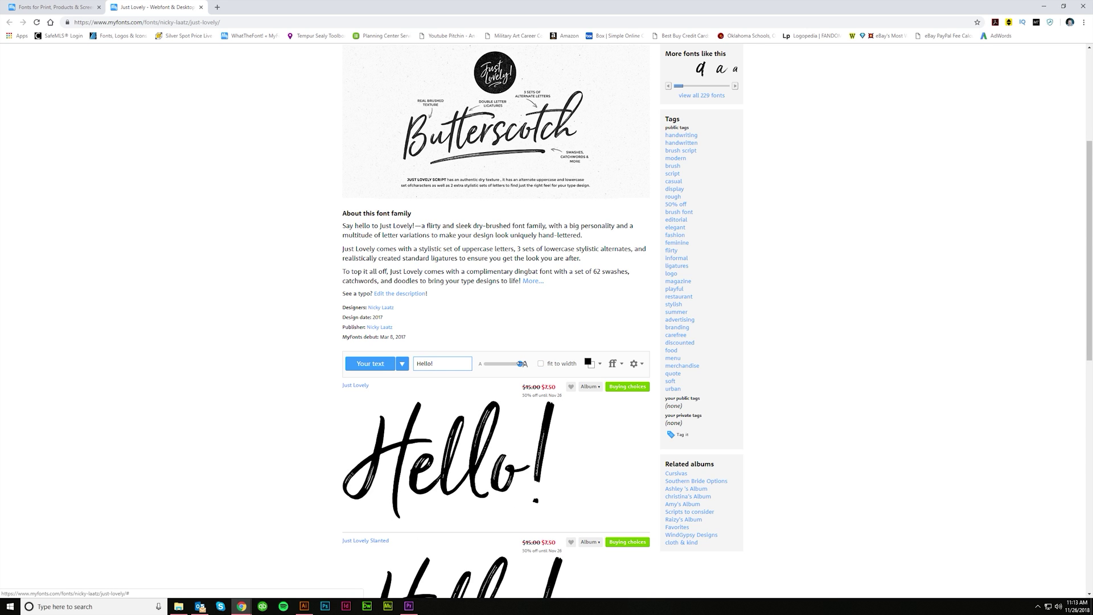
{"action": "mouse_move", "coordinate": [519, 363]}
{"action": "left_mouse_down"}
{"action": "mouse_move", "coordinate": [477, 365]}
{"action": "mouse_move", "coordinate": [528, 362]}
{"action": "left_mouse_up"}
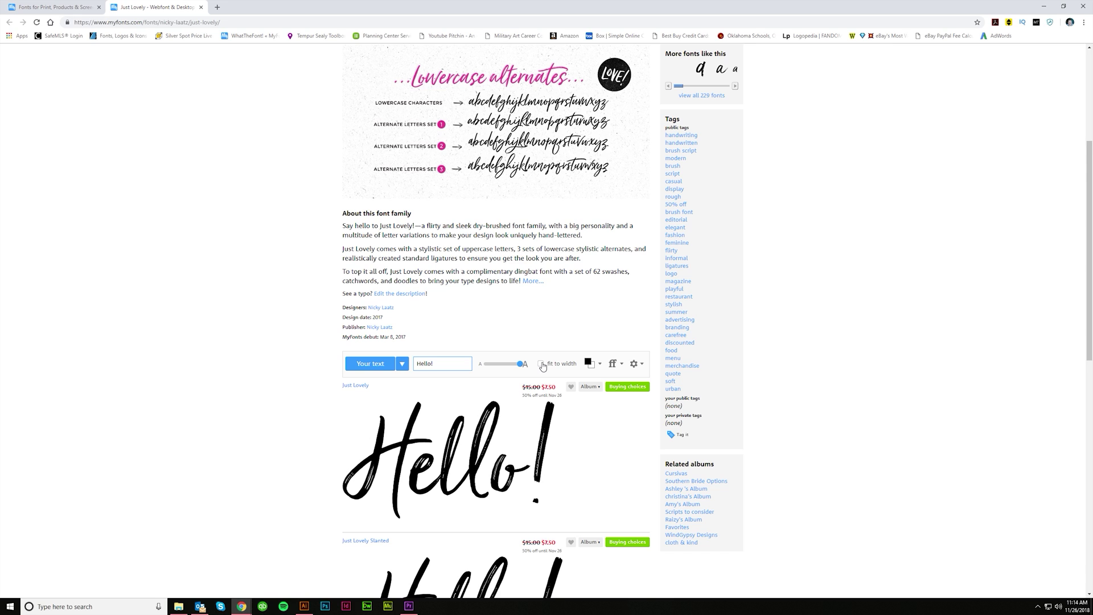
{"action": "left_click", "coordinate": [541, 364]}
{"action": "scroll", "coordinate": [571, 389], "scroll_direction": "down", "scroll_amount": 1}
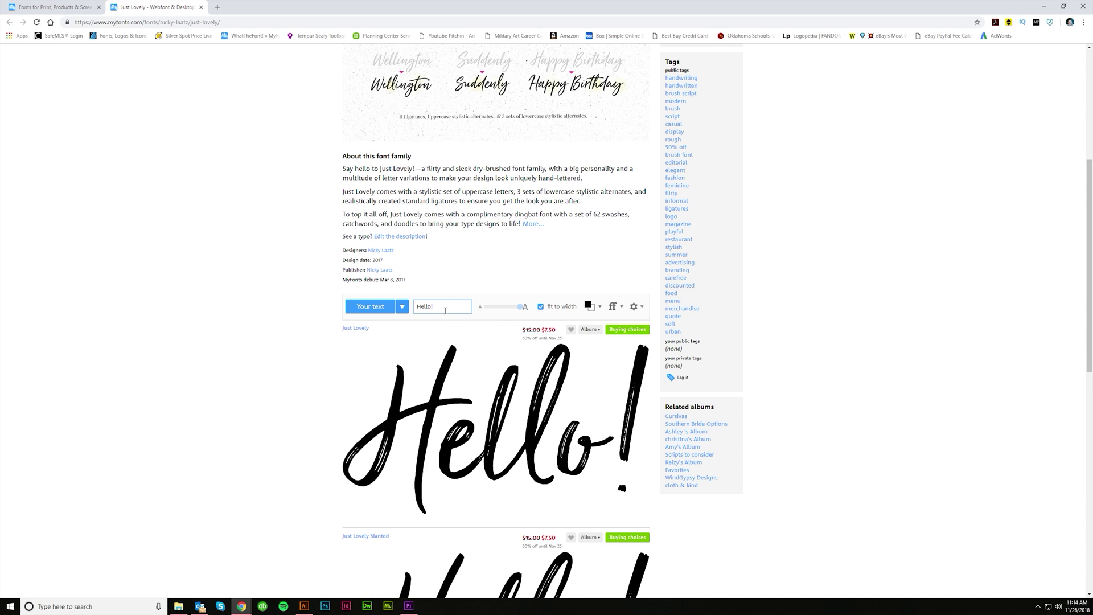
{"action": "left_click_drag", "start_coordinate": [458, 306], "coordinate": [389, 320]}
{"action": "type", "text": "VectorMaid"}
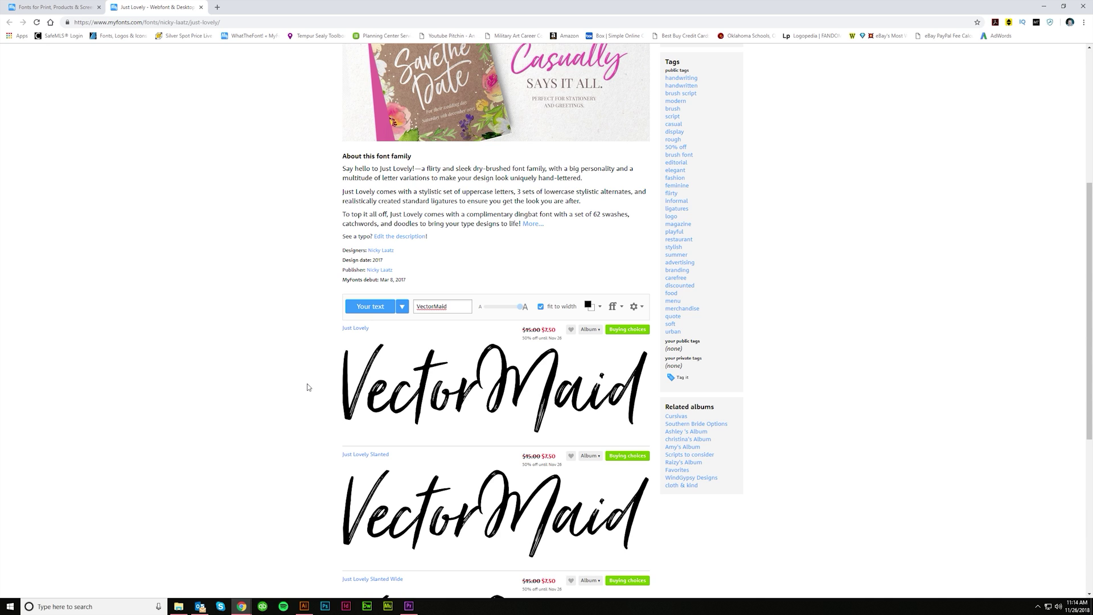
Step: Inspect the VectorMaid preview image to reveal its render.myfonts.net source in DevTools
{"action": "key", "text": "F12"}
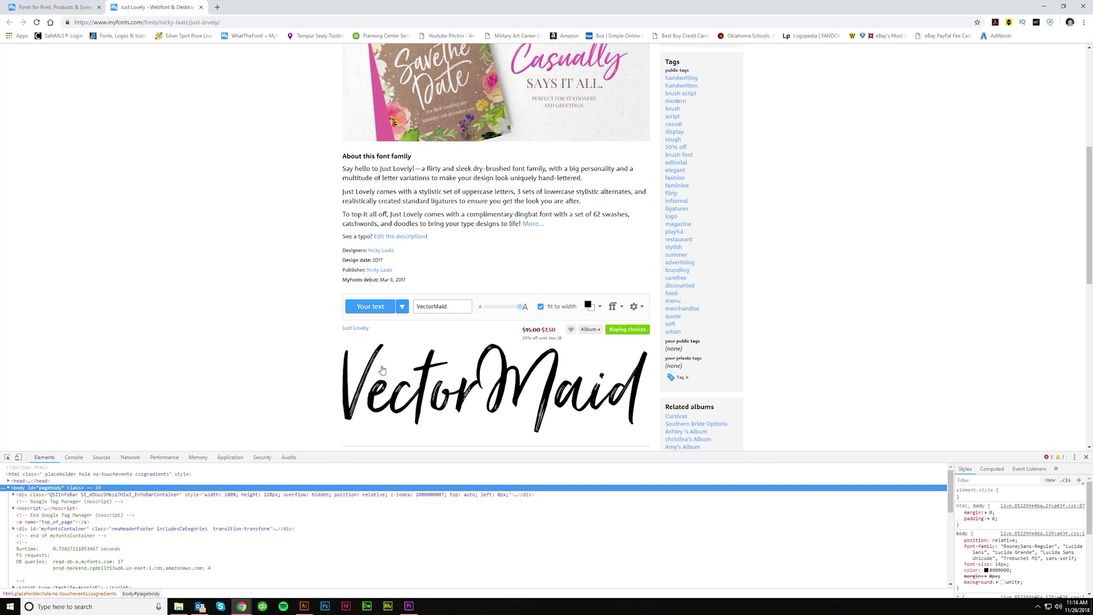
{"action": "right_click", "coordinate": [424, 388]}
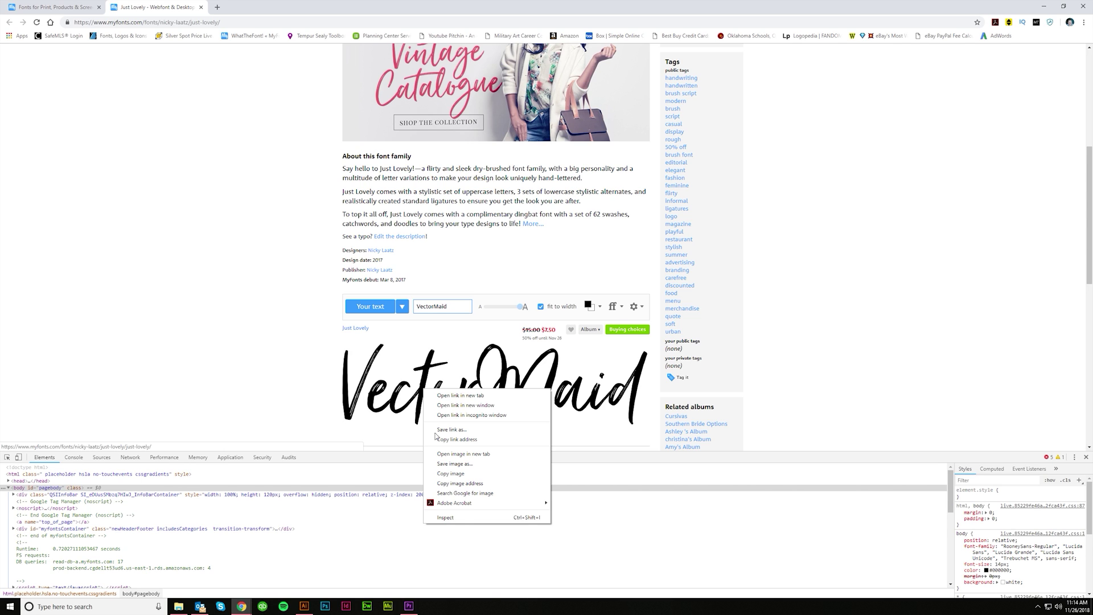
{"action": "left_click", "coordinate": [462, 518]}
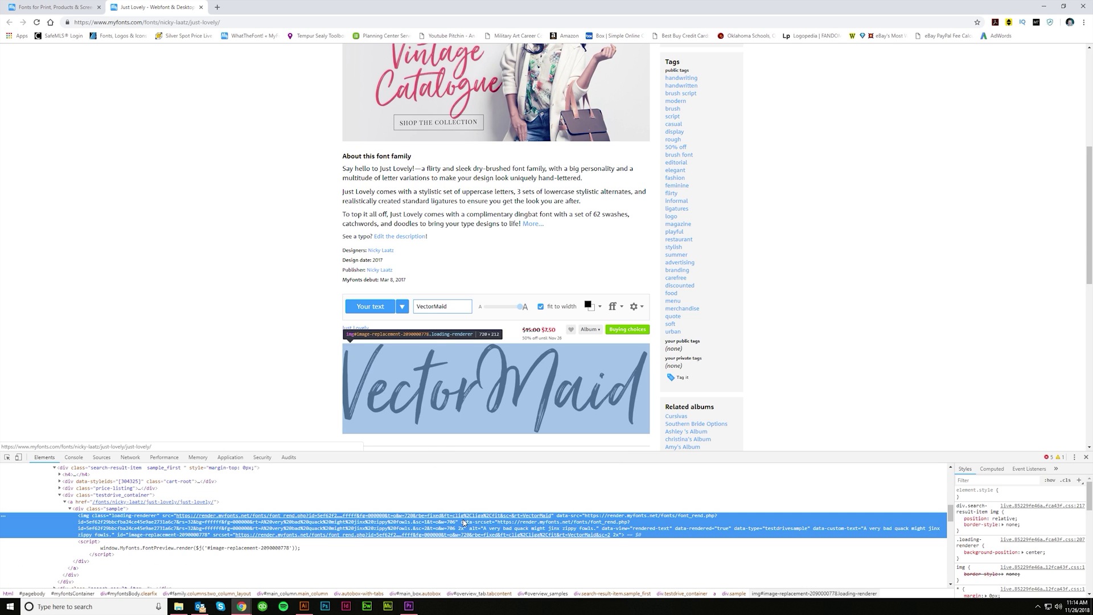
Step: Open the full-size VectorMaid render from its srcset link in a new tab
{"action": "right_click", "coordinate": [290, 538]}
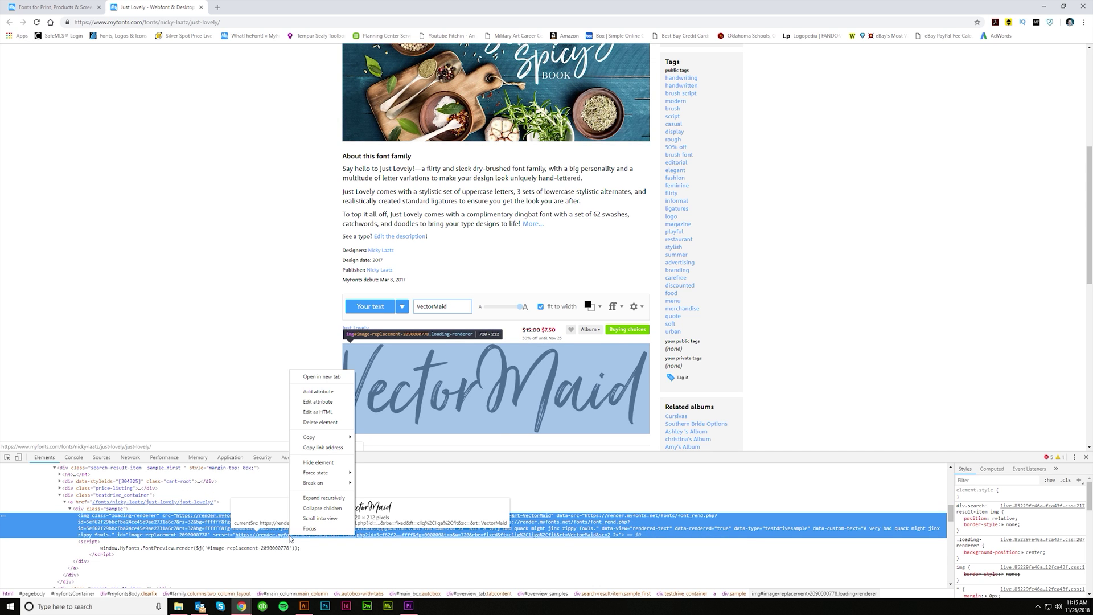
{"action": "left_click", "coordinate": [319, 379]}
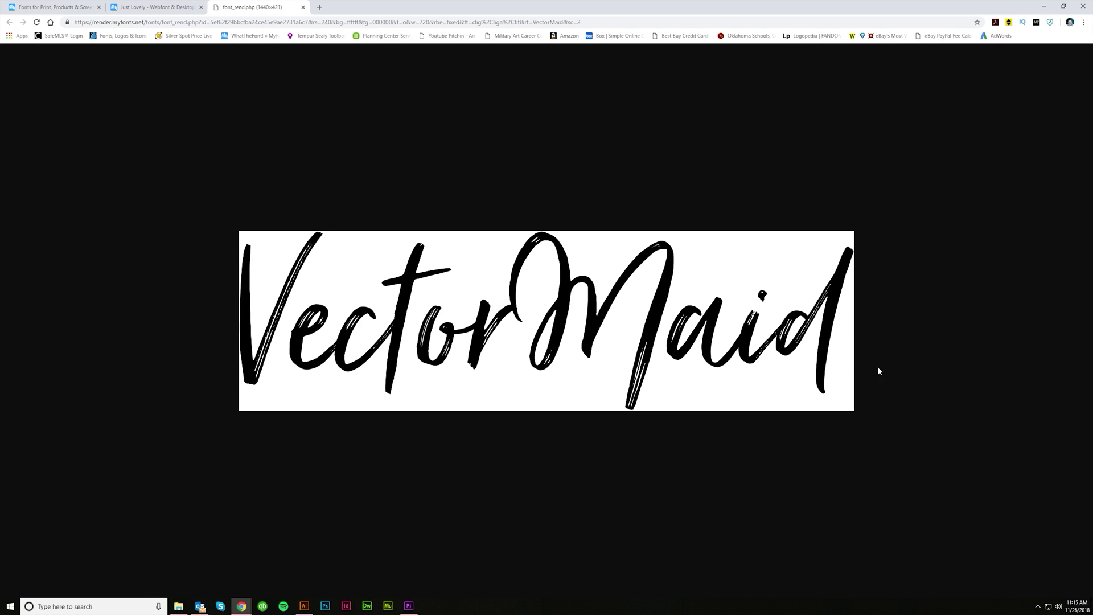
{"action": "left_click", "coordinate": [160, 11]}
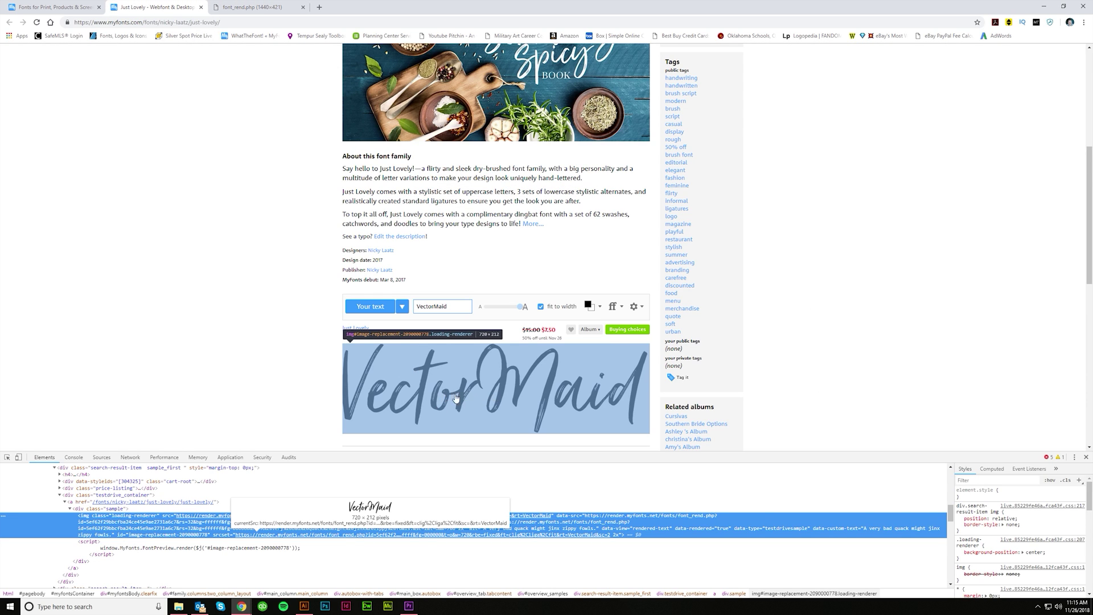
{"action": "key", "text": "ctrl+Tab"}
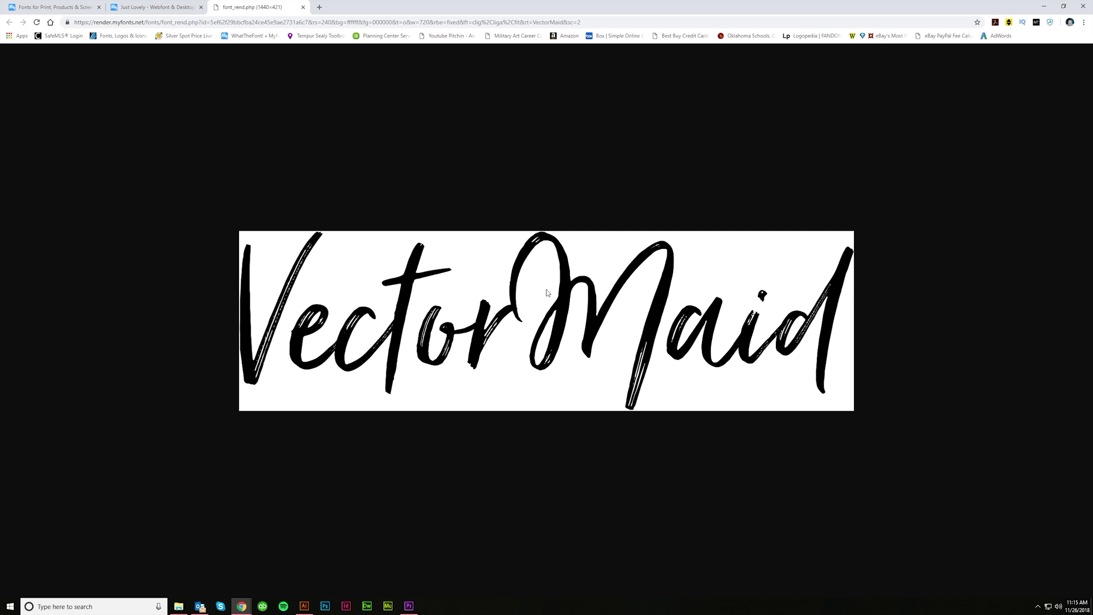
{"action": "left_click", "coordinate": [171, 10]}
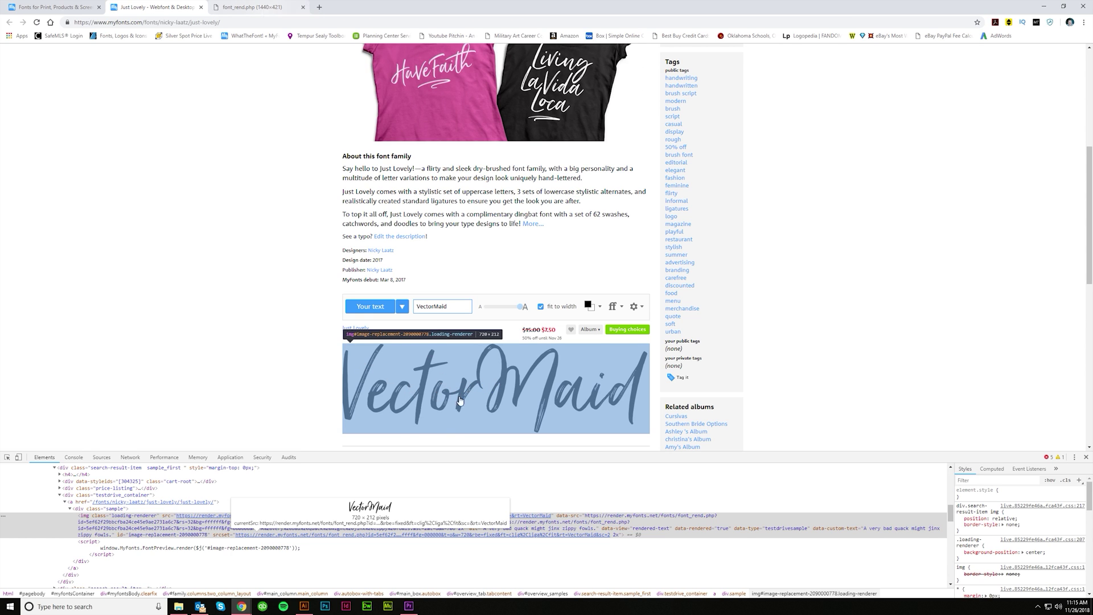
{"action": "left_click", "coordinate": [259, 7]}
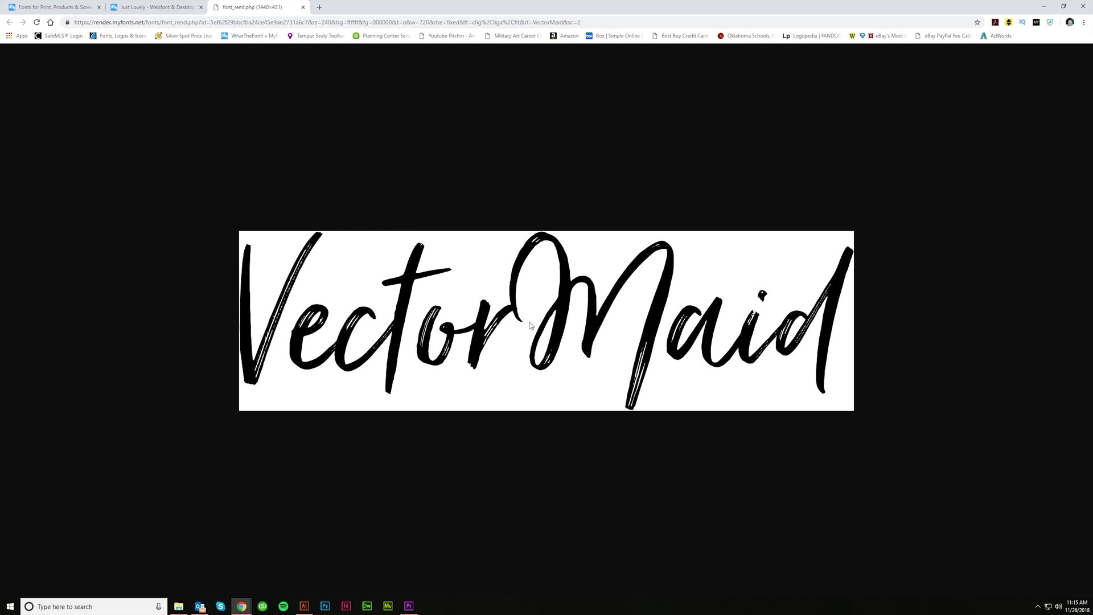
Step: Start saving the VectorMaid render as an image, then cancel the save
{"action": "right_click", "coordinate": [542, 309]}
{"action": "left_click", "coordinate": [569, 322]}
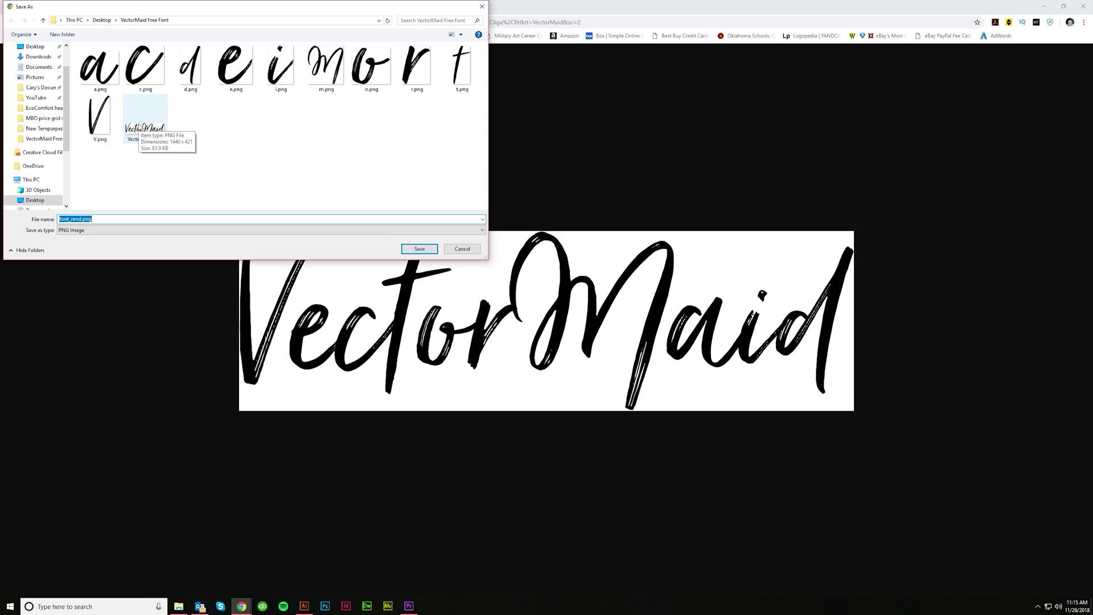
{"action": "left_click", "coordinate": [462, 250]}
Step: Select the placed VectorMaid image and trace it with the Silhouettes preset
{"action": "left_click", "coordinate": [303, 607]}
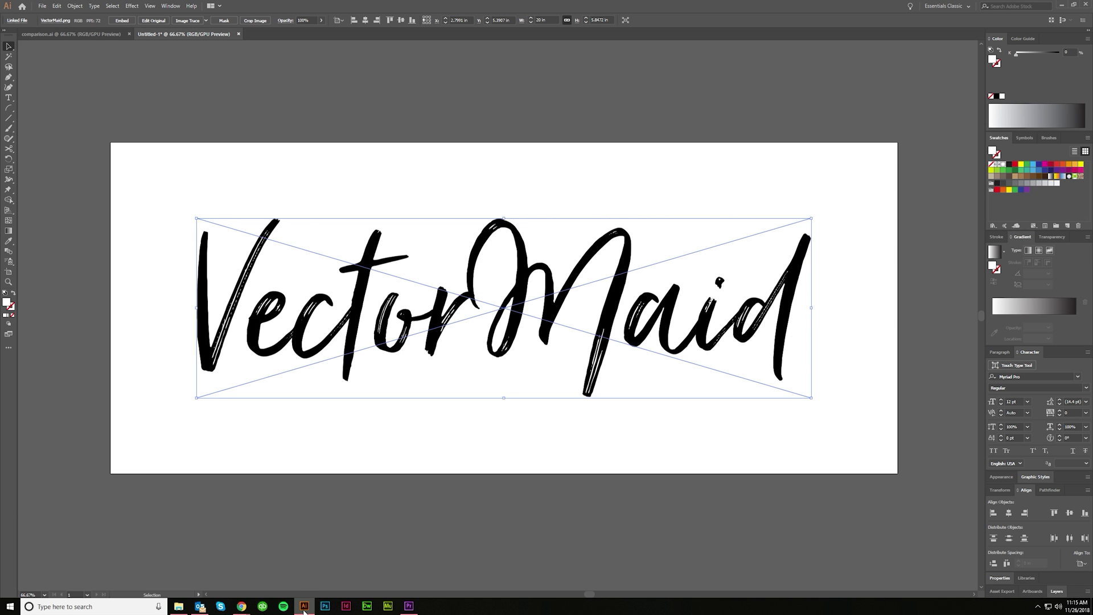
{"action": "left_click", "coordinate": [114, 77]}
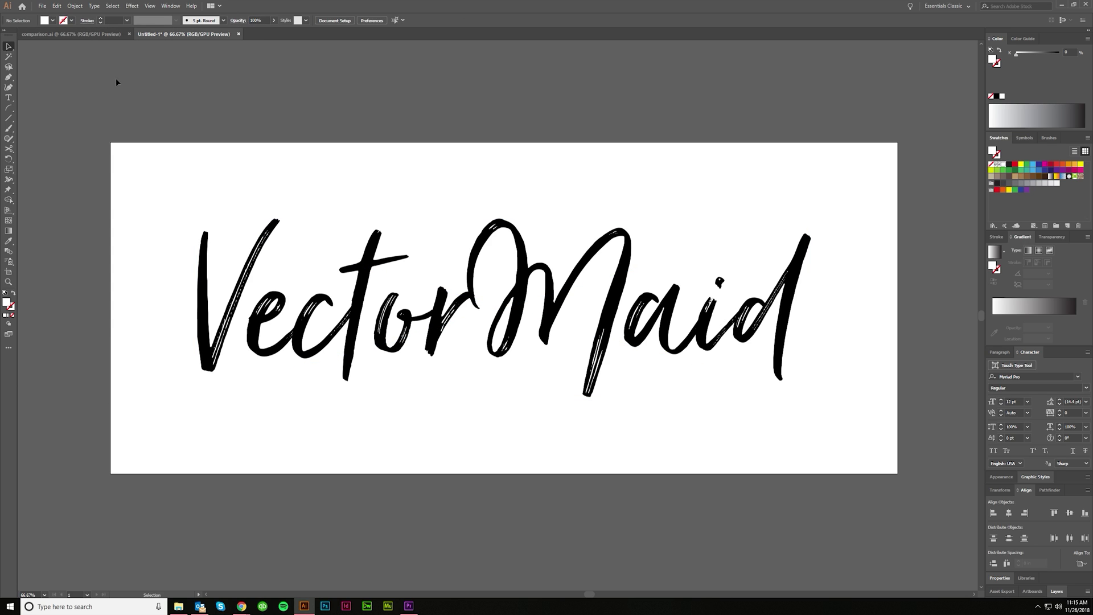
{"action": "left_click", "coordinate": [476, 356]}
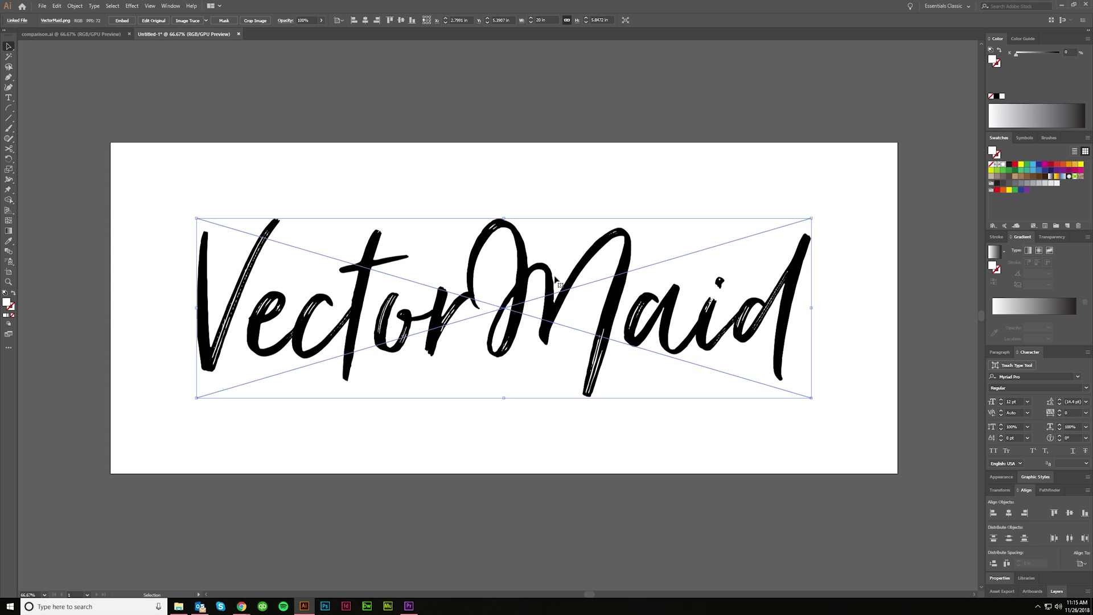
{"action": "left_click", "coordinate": [206, 21]}
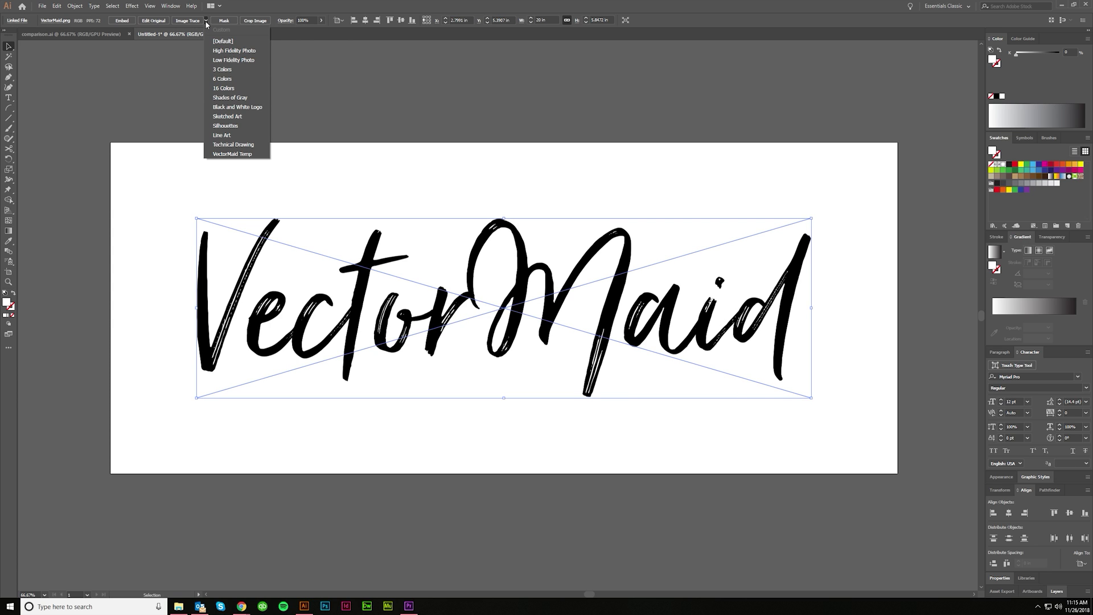
{"action": "left_click", "coordinate": [228, 127]}
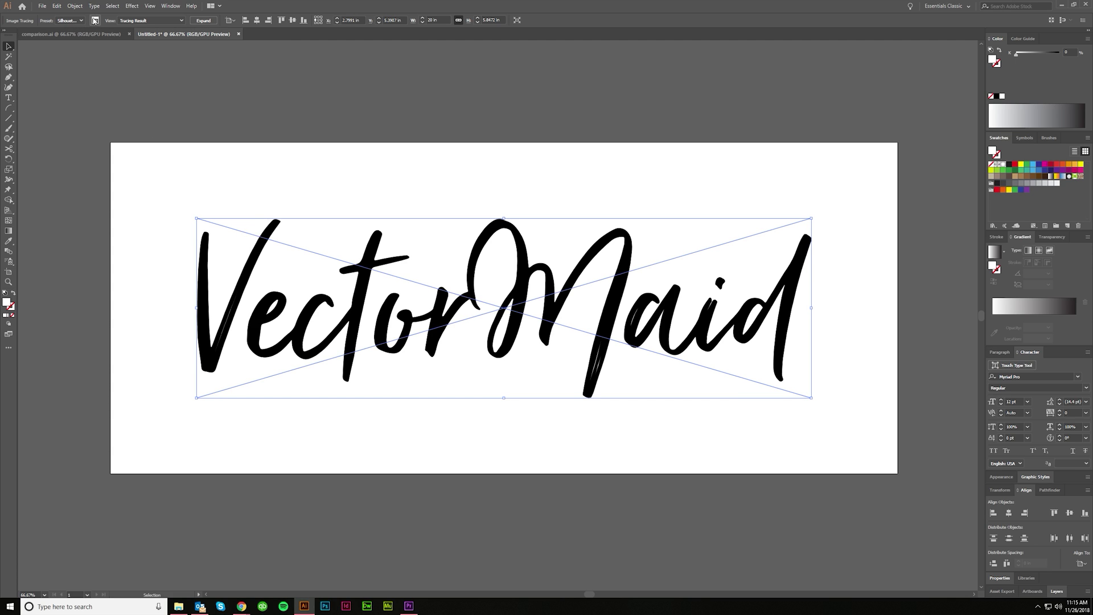
{"action": "left_click", "coordinate": [95, 20]}
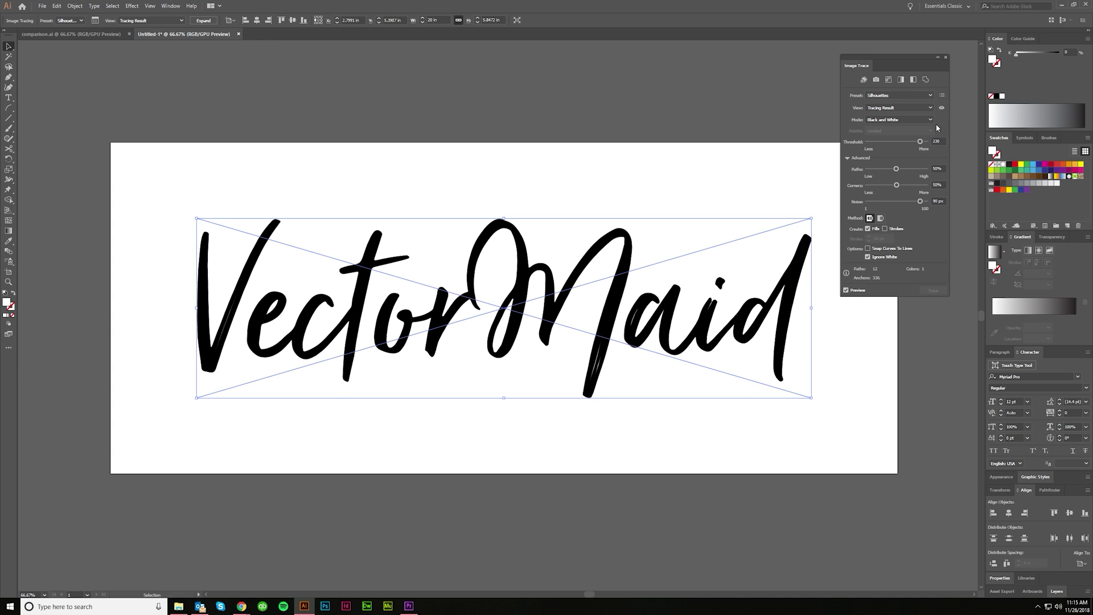
Step: Retrace VectorMaid with threshold 50, paths 90%, corners 100% and noise 1 px
{"action": "left_click", "coordinate": [937, 141]}
{"action": "type", "text": "50"}
{"action": "key", "text": "Tab"}
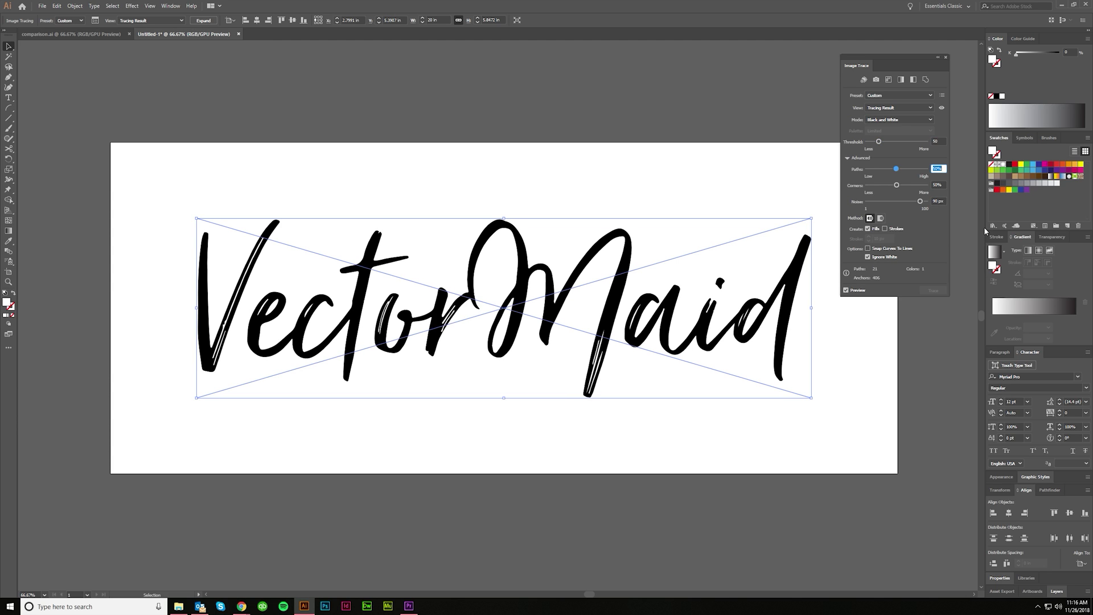
{"action": "type", "text": "90"}
{"action": "key", "text": "Tab"}
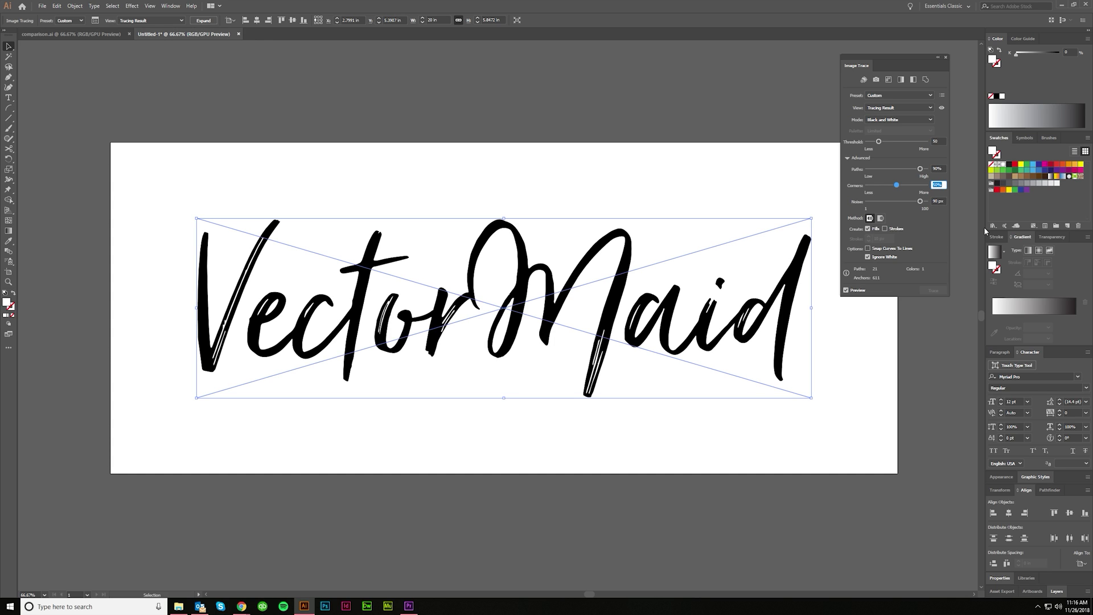
{"action": "type", "text": "100"}
{"action": "key", "text": "Tab"}
{"action": "type", "text": "1"}
{"action": "key", "text": "Tab"}
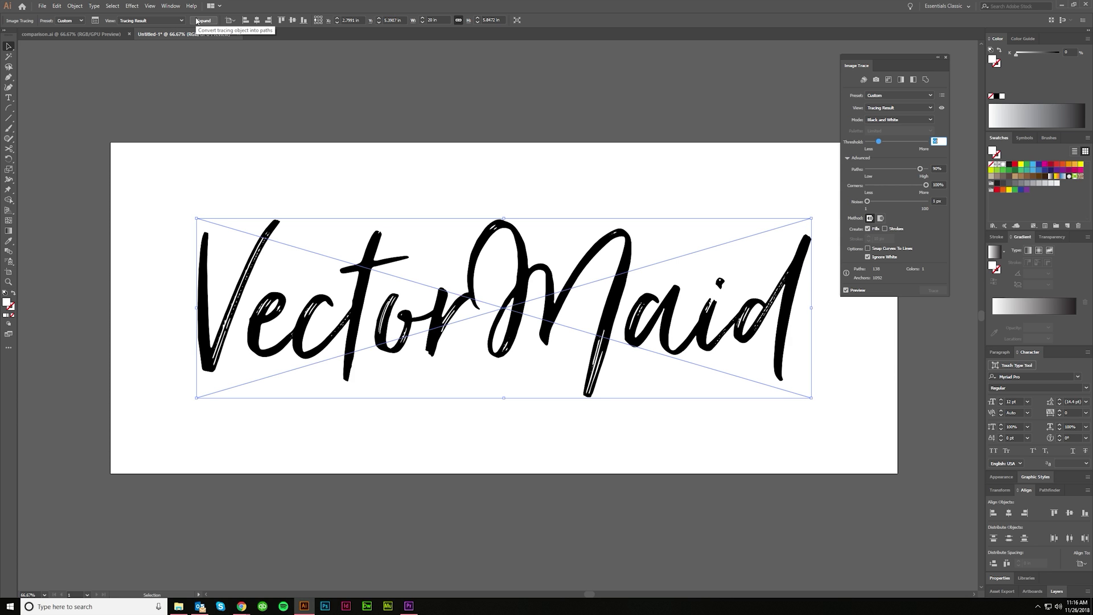
Step: Expand the trace into editable vector paths and close the trace settings
{"action": "left_click", "coordinate": [203, 20]}
{"action": "left_click", "coordinate": [402, 211]}
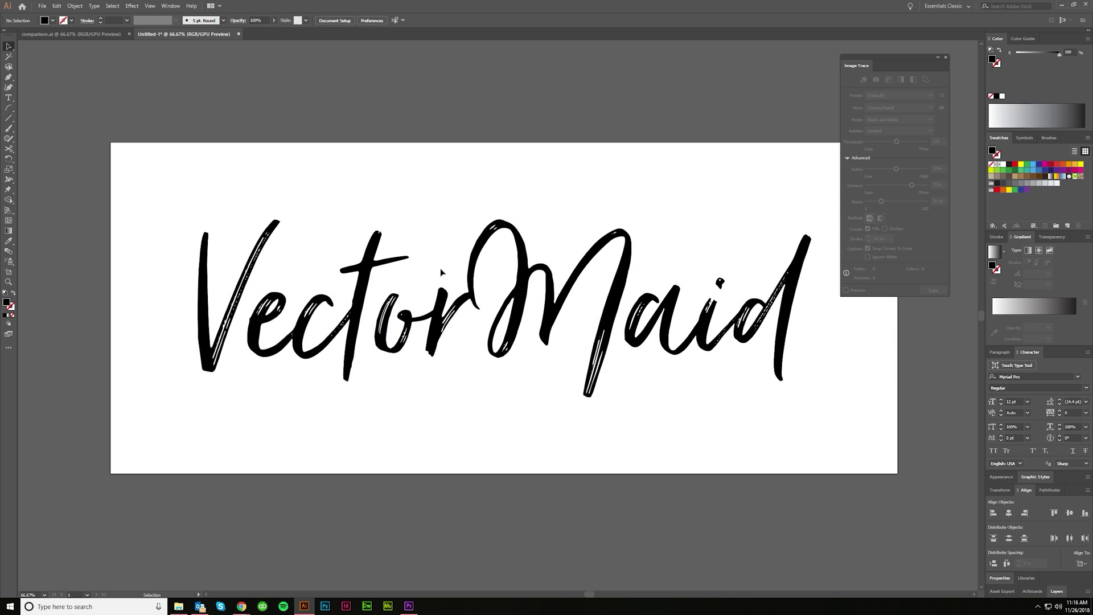
{"action": "left_click", "coordinate": [946, 59]}
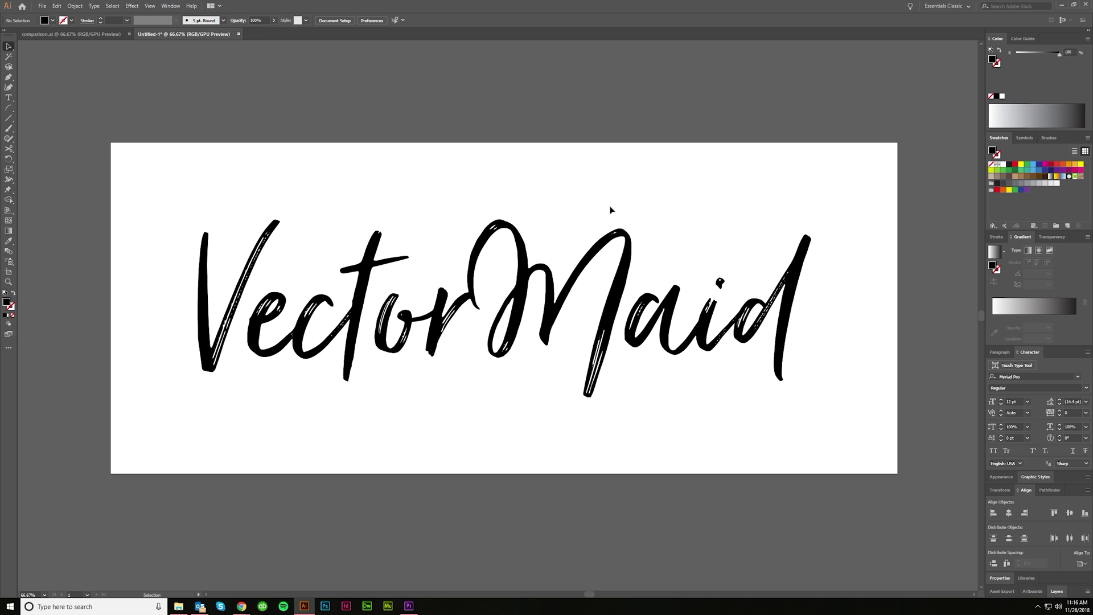
{"action": "scroll", "coordinate": [244, 316], "scroll_direction": "up", "scroll_amount": 8}
{"action": "scroll", "coordinate": [290, 335], "scroll_direction": "down", "scroll_amount": 3}
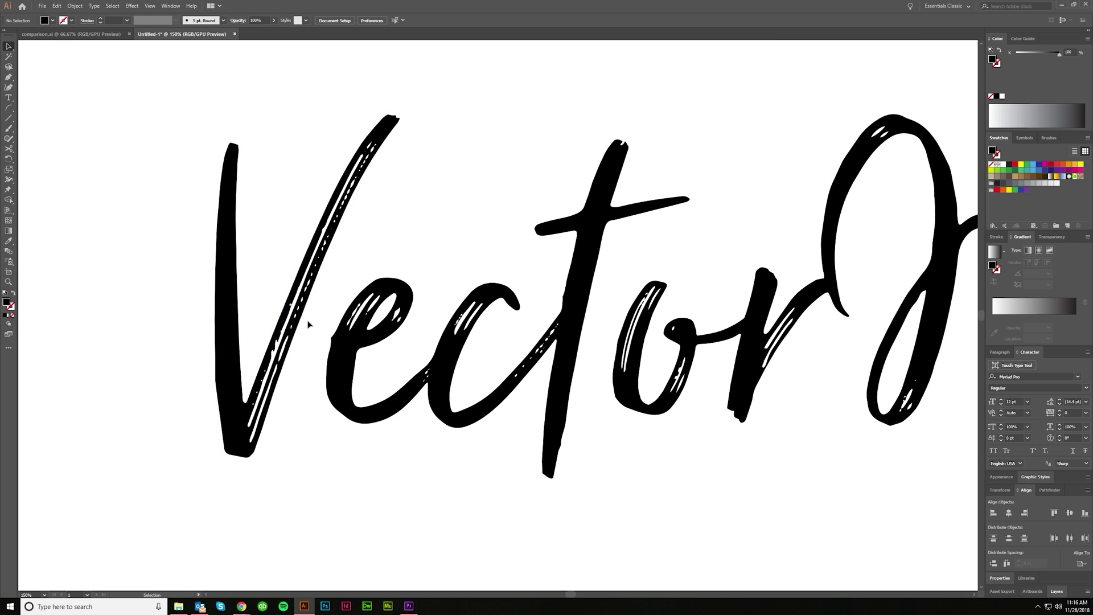
{"action": "scroll", "coordinate": [307, 341], "scroll_direction": "up", "scroll_amount": 2}
{"action": "scroll", "coordinate": [311, 347], "scroll_direction": "down", "scroll_amount": 1}
{"action": "scroll", "coordinate": [311, 347], "scroll_direction": "down", "scroll_amount": 3}
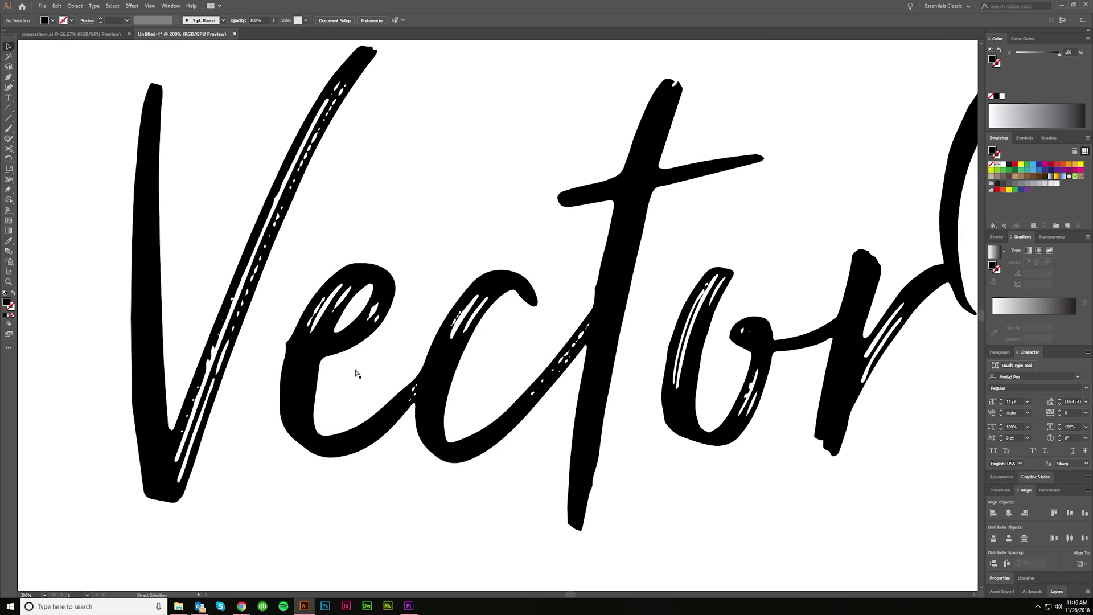
{"action": "scroll", "coordinate": [440, 410], "scroll_direction": "down", "scroll_amount": 1}
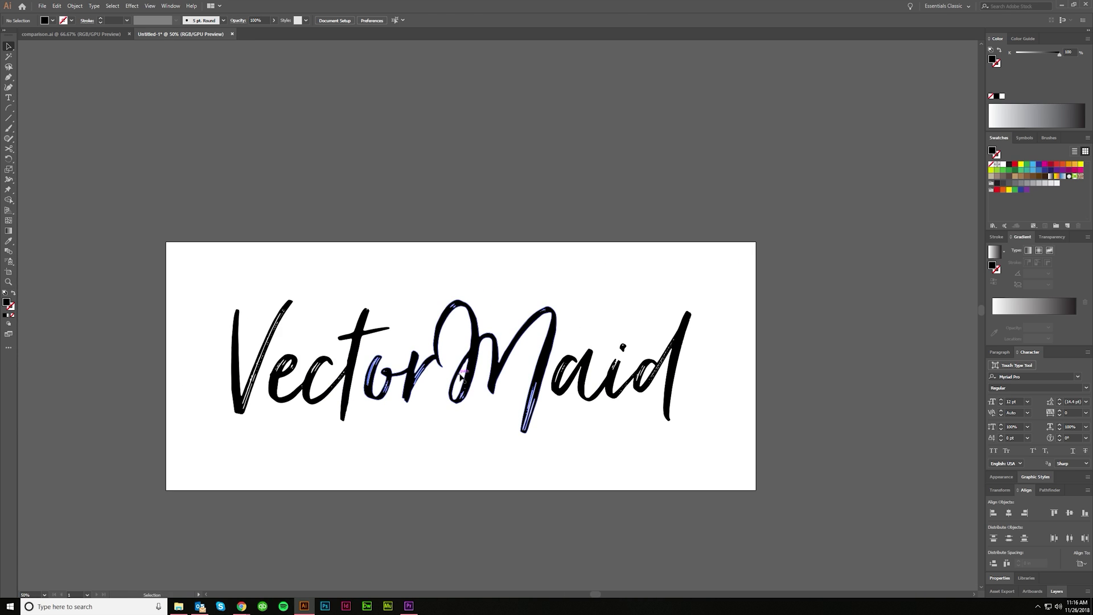
Step: Try moving the traced lettering above the artboard, then undo the move
{"action": "left_click", "coordinate": [471, 378]}
{"action": "left_click_drag", "start_coordinate": [471, 378], "coordinate": [481, 193]}
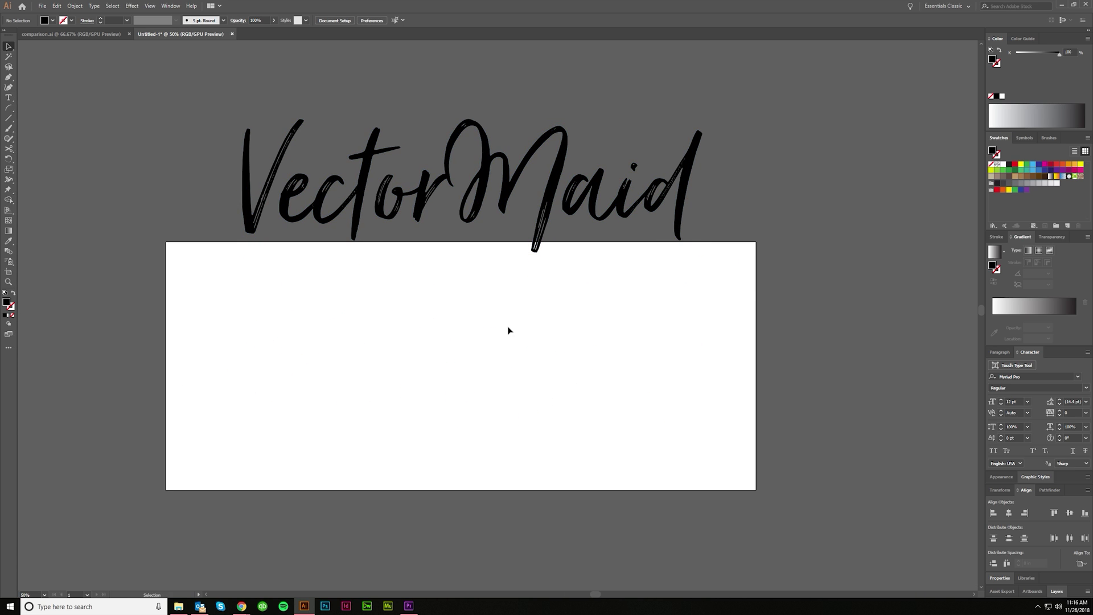
{"action": "key", "text": "ctrl+z"}
{"action": "left_click", "coordinate": [741, 463]}
{"action": "left_click", "coordinate": [383, 292]}
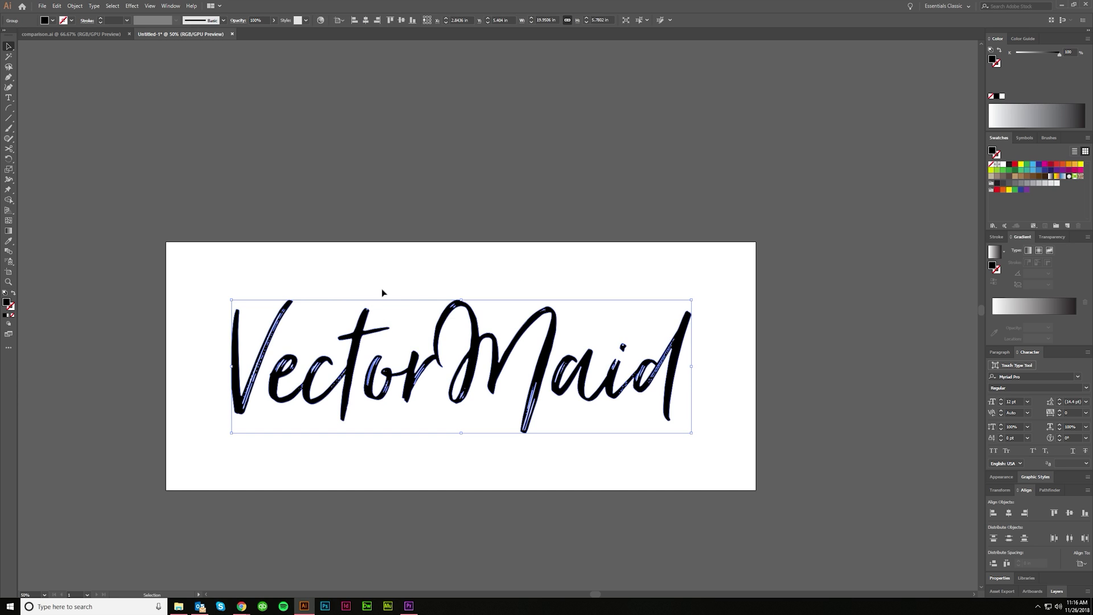
{"action": "key", "text": "ctrl+shift+a"}
{"action": "key", "text": "a"}
{"action": "scroll", "coordinate": [441, 438], "scroll_direction": "left", "scroll_amount": 1}
{"action": "key", "text": "v"}
Step: Bring the browser's full-size VectorMaid render tab back to the front
{"action": "scroll", "coordinate": [441, 439], "scroll_direction": "down", "scroll_amount": 1}
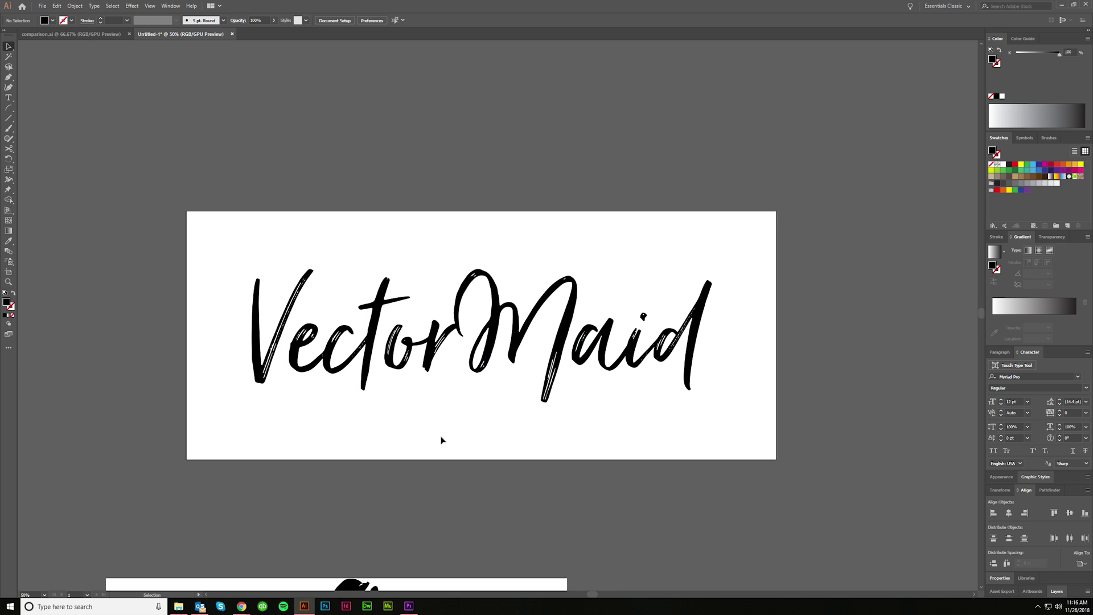
{"action": "scroll", "coordinate": [443, 440], "scroll_direction": "up", "scroll_amount": 1}
{"action": "scroll", "coordinate": [447, 415], "scroll_direction": "up", "scroll_amount": 1}
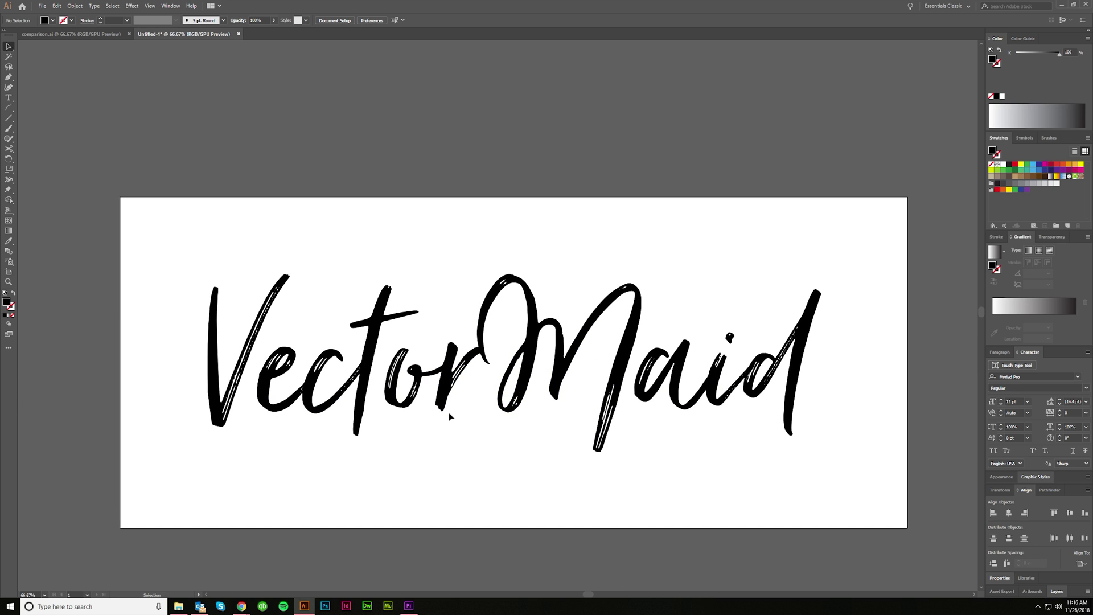
{"action": "scroll", "coordinate": [378, 459], "scroll_direction": "up", "scroll_amount": 1}
{"action": "scroll", "coordinate": [395, 459], "scroll_direction": "down", "scroll_amount": 1}
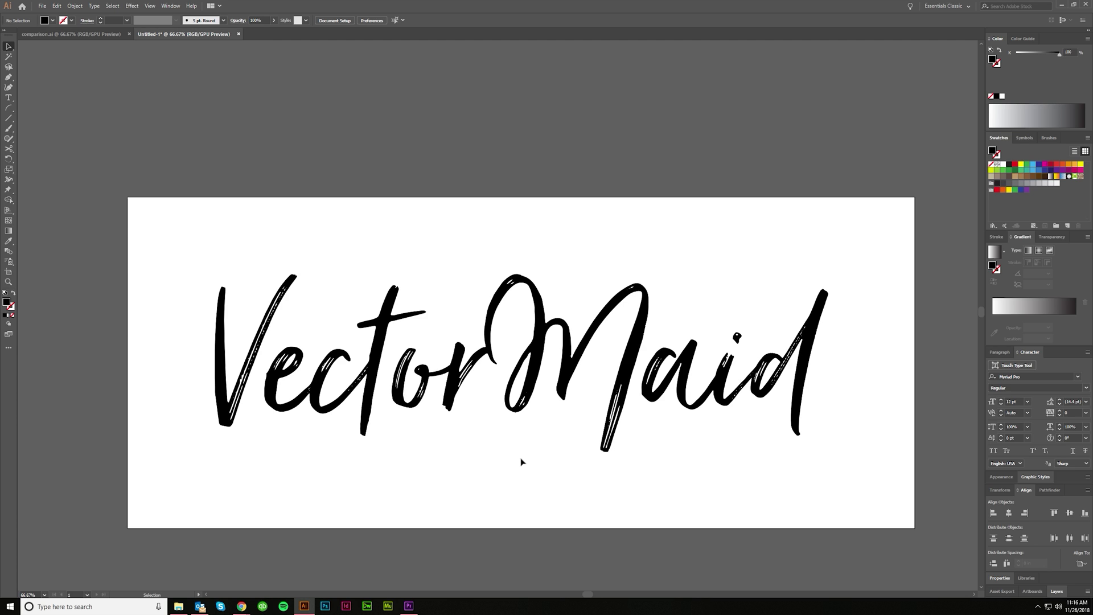
{"action": "scroll", "coordinate": [524, 451], "scroll_direction": "down", "scroll_amount": 2}
{"action": "scroll", "coordinate": [478, 417], "scroll_direction": "left", "scroll_amount": 1}
{"action": "scroll", "coordinate": [488, 420], "scroll_direction": "down", "scroll_amount": 2}
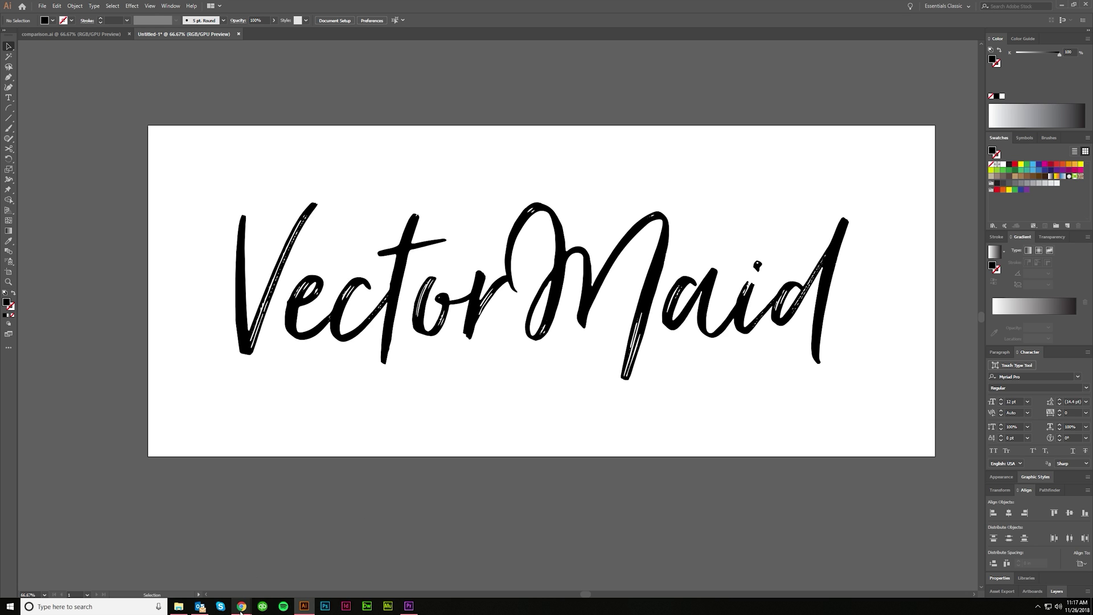
{"action": "mouse_move", "coordinate": [242, 605]}
{"action": "left_click", "coordinate": [199, 567]}
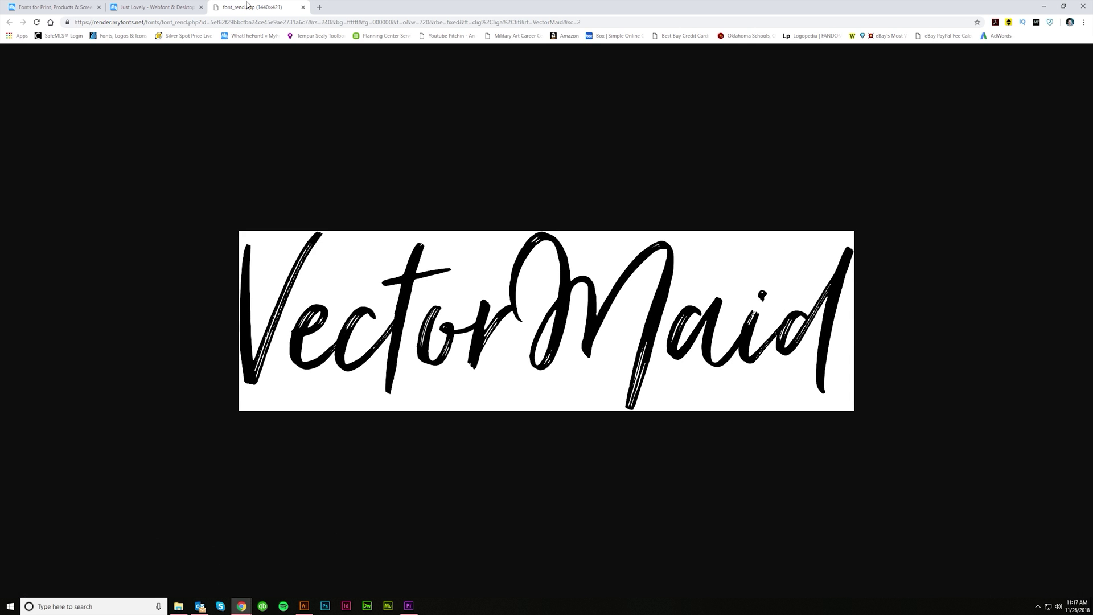
Step: Close the render tab and change the Just Lovely preview text to 'V'
{"action": "key", "text": "ctrl+w"}
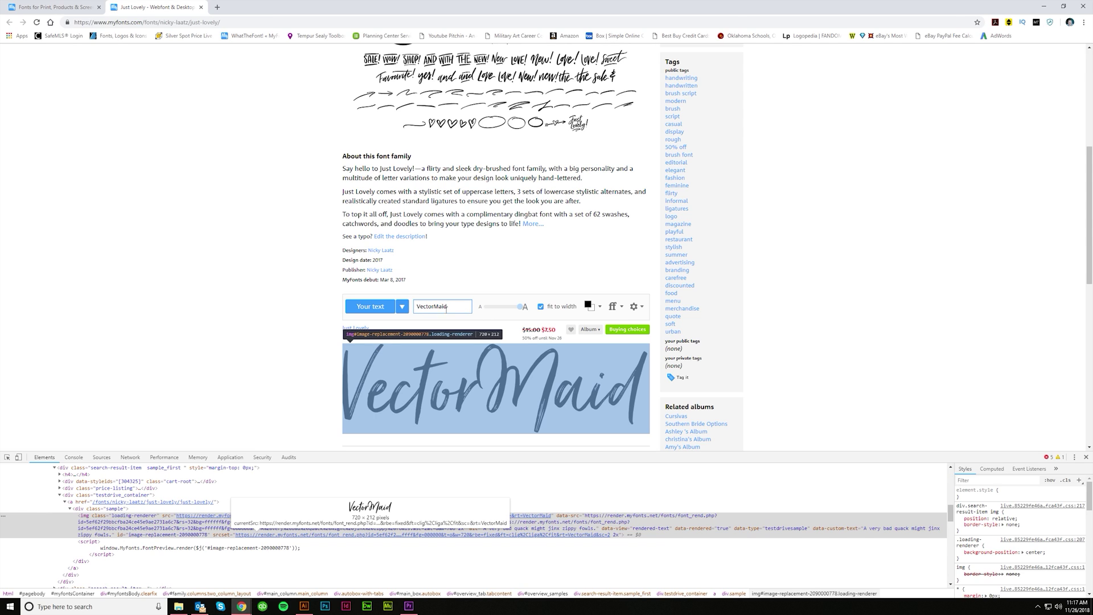
{"action": "key", "text": "BackSpace"}
{"action": "key", "text": "BackSpace"}
{"action": "key", "text": "BackSpace"}
{"action": "key", "text": "BackSpace"}
{"action": "key", "text": "BackSpace"}
{"action": "key", "text": "BackSpace"}
{"action": "key", "text": "BackSpace"}
{"action": "key", "text": "BackSpace"}
{"action": "key", "text": "BackSpace"}
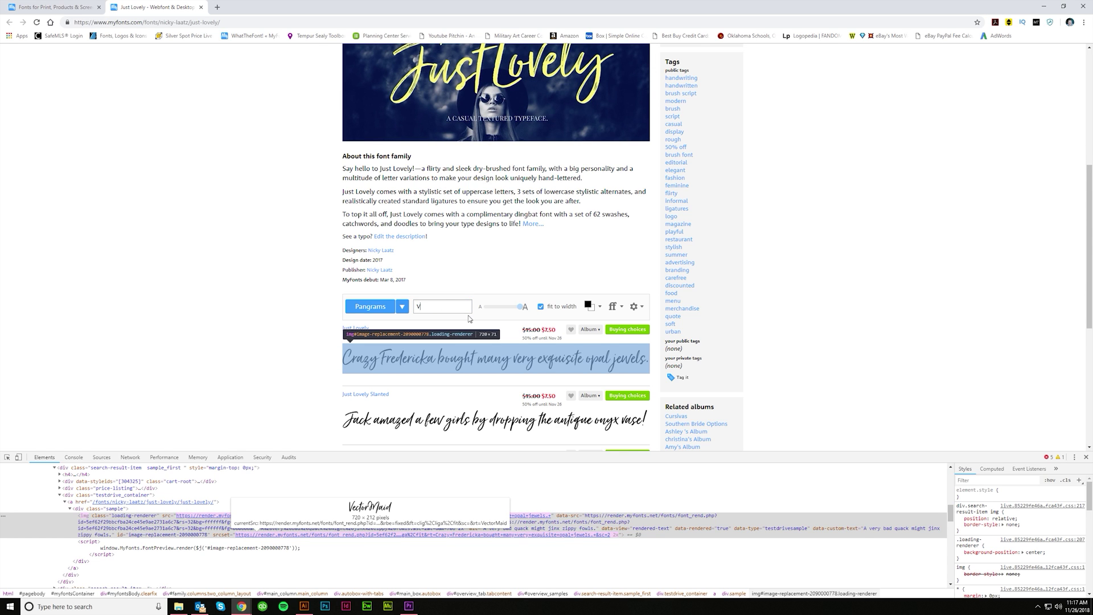
{"action": "type", "text": "V"}
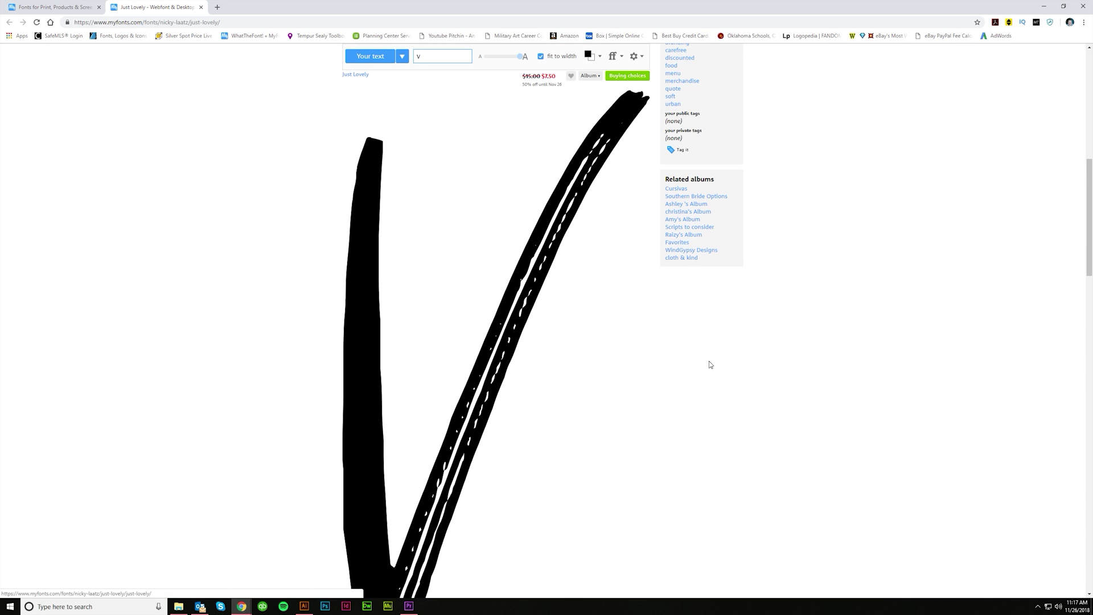
{"action": "scroll", "coordinate": [387, 362], "scroll_direction": "down", "scroll_amount": 2}
{"action": "scroll", "coordinate": [532, 433], "scroll_direction": "up", "scroll_amount": 4}
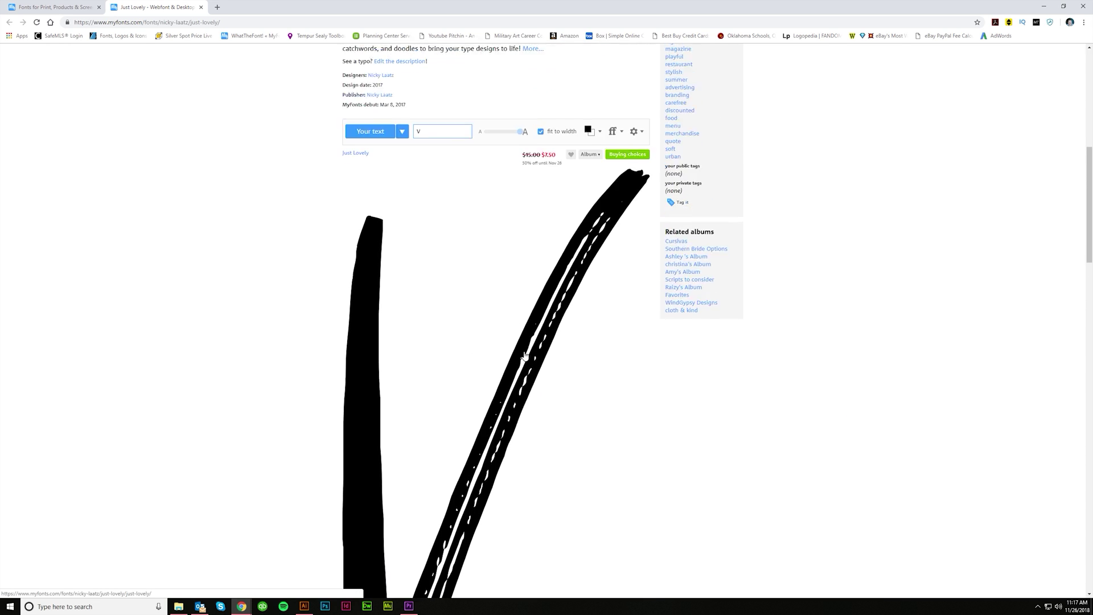
{"action": "scroll", "coordinate": [532, 432], "scroll_direction": "down", "scroll_amount": 2}
{"action": "scroll", "coordinate": [609, 175], "scroll_direction": "up", "scroll_amount": 2}
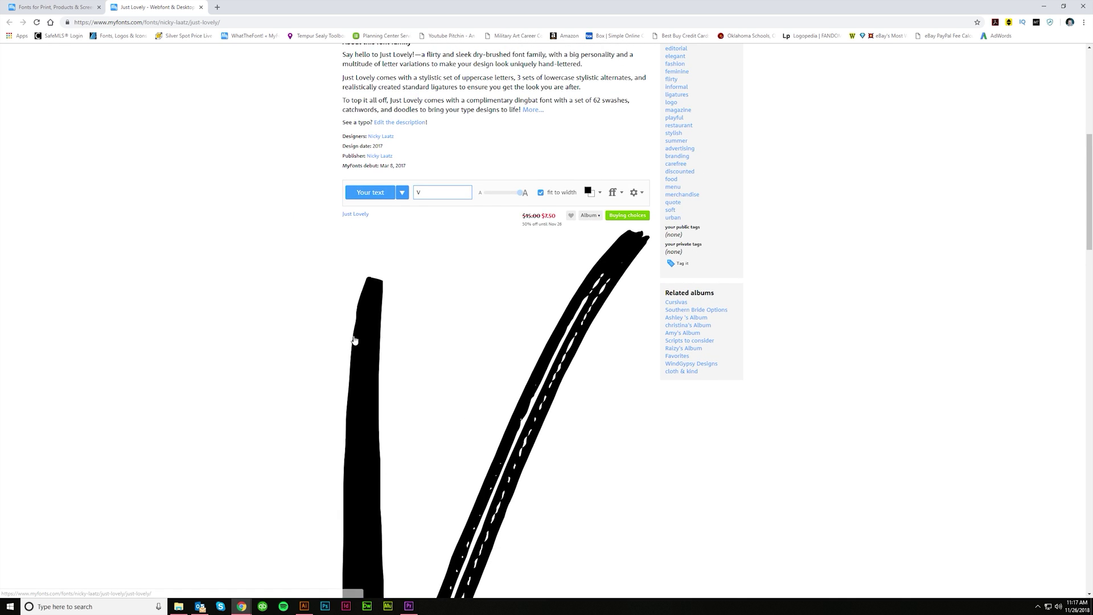
{"action": "scroll", "coordinate": [433, 387], "scroll_direction": "down", "scroll_amount": 4}
{"action": "scroll", "coordinate": [474, 394], "scroll_direction": "up", "scroll_amount": 2}
{"action": "scroll", "coordinate": [474, 394], "scroll_direction": "up", "scroll_amount": 1}
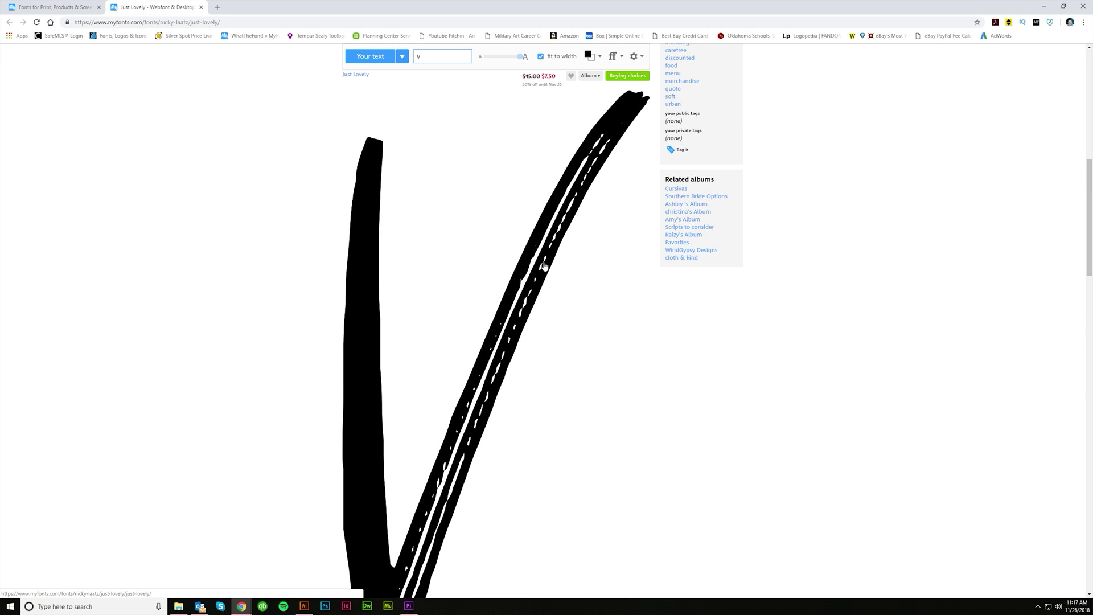
Step: Inspect the V preview and open its full-size glyph render in a new tab
{"action": "key", "text": "ctrl+shift+i"}
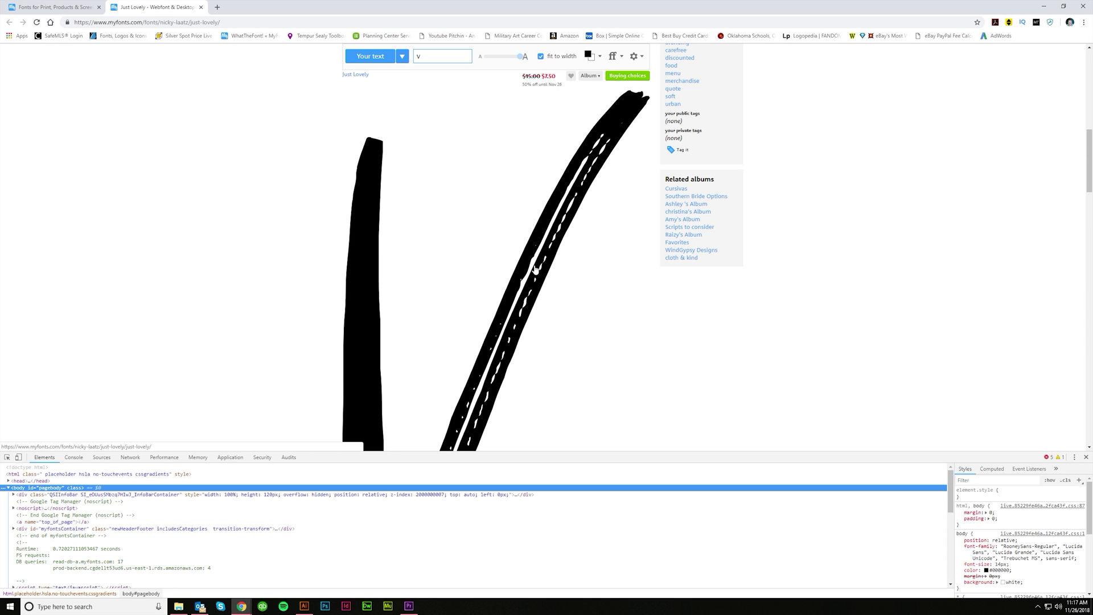
{"action": "right_click", "coordinate": [525, 272]}
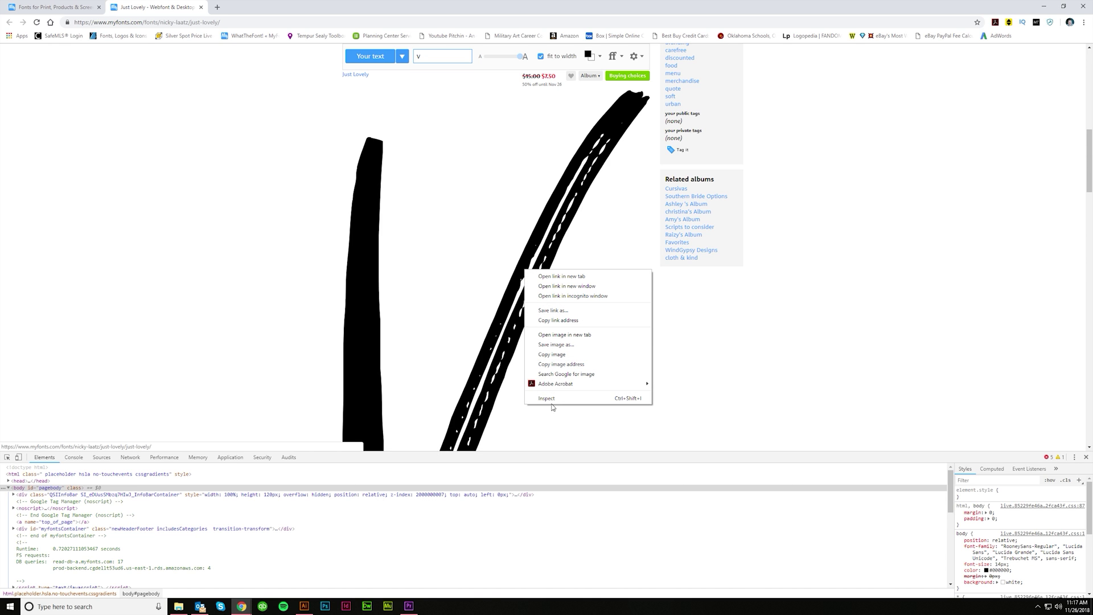
{"action": "left_click", "coordinate": [570, 398]}
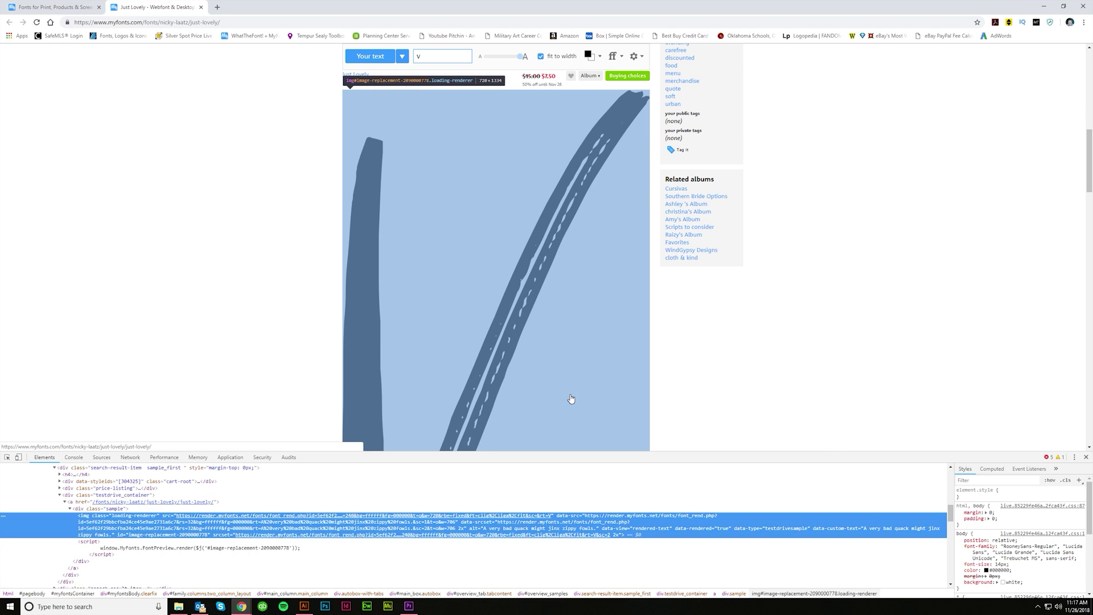
{"action": "right_click", "coordinate": [400, 535]}
{"action": "left_click", "coordinate": [425, 379]}
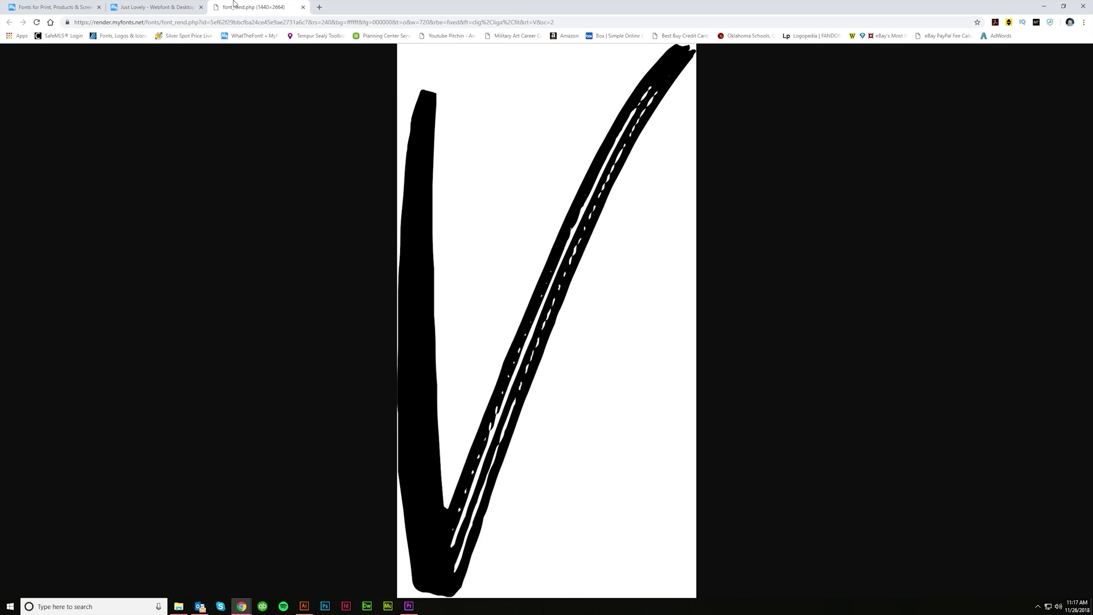
Step: Zoom into the V render, cancel saving it, and return to Illustrator
{"action": "left_click", "coordinate": [561, 294]}
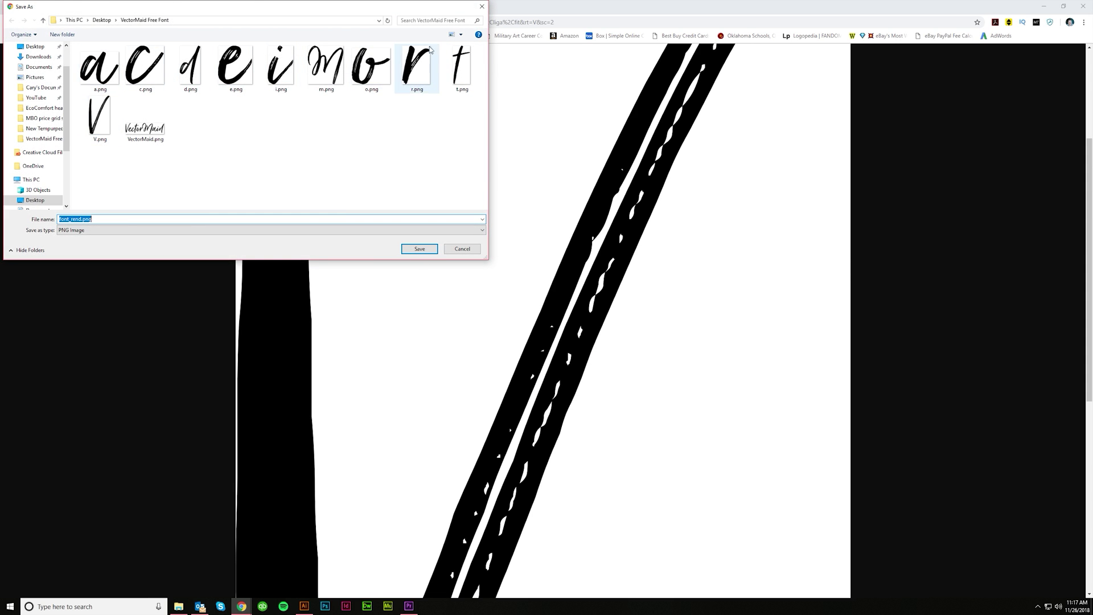
{"action": "left_click", "coordinate": [470, 251]}
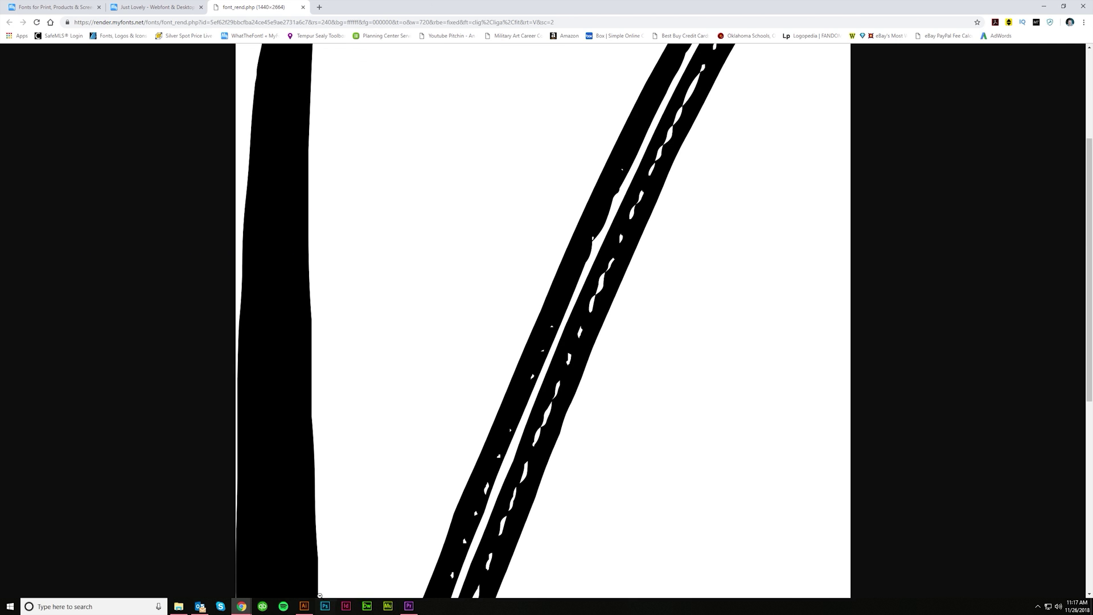
{"action": "left_click", "coordinate": [304, 605]}
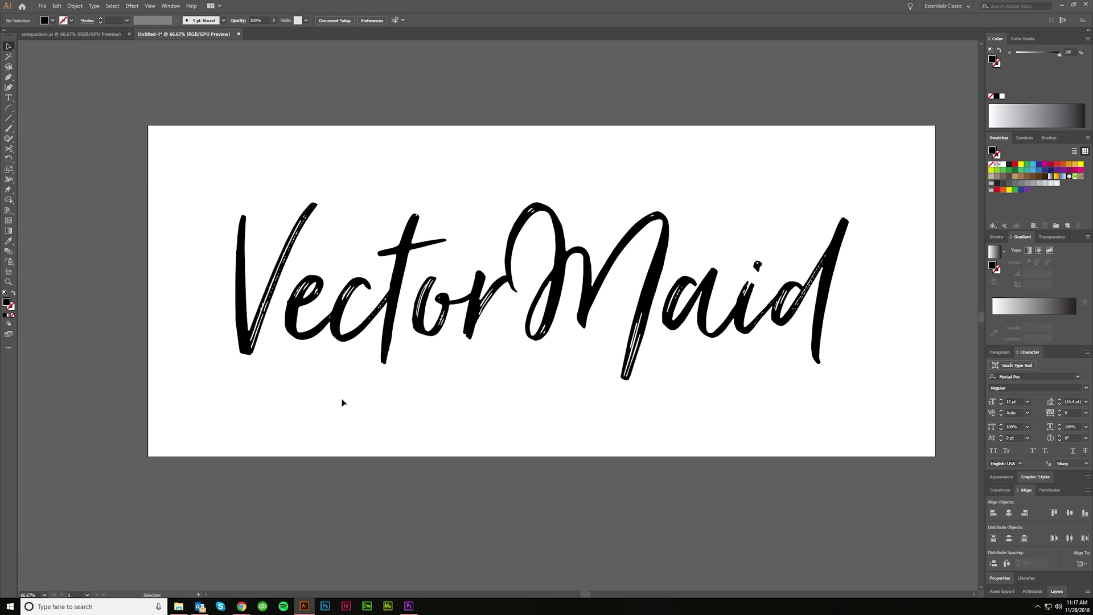
Step: Zoom out over the ten letter images, try the M under the V, then undo
{"action": "scroll", "coordinate": [342, 402], "scroll_direction": "down", "scroll_amount": 6}
{"action": "scroll", "coordinate": [512, 410], "scroll_direction": "down", "scroll_amount": 3}
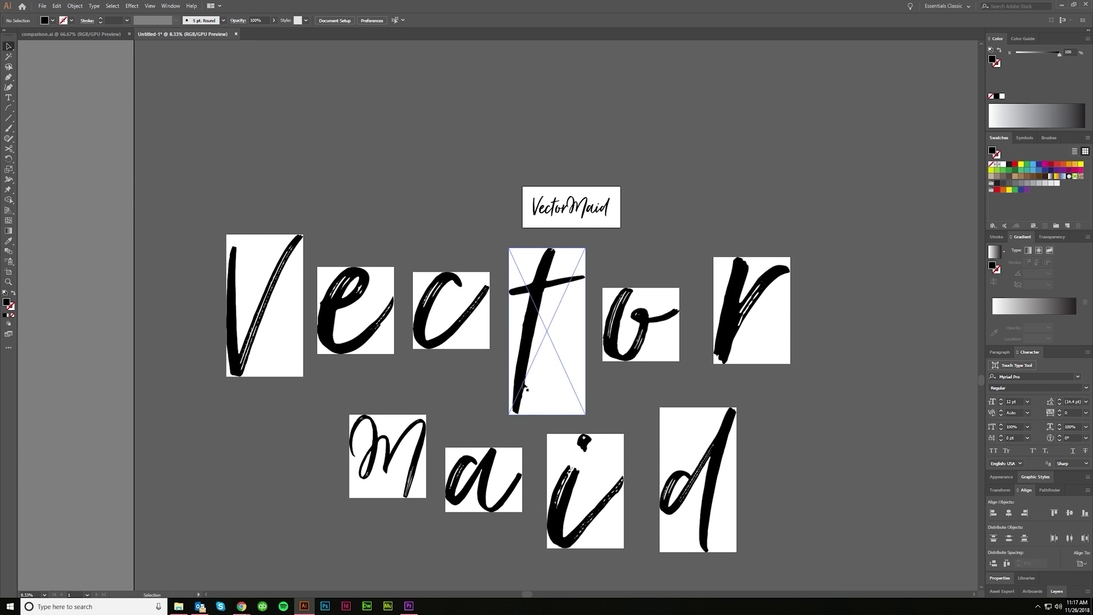
{"action": "scroll", "coordinate": [524, 385], "scroll_direction": "down", "scroll_amount": 3}
{"action": "scroll", "coordinate": [458, 393], "scroll_direction": "right", "scroll_amount": 1}
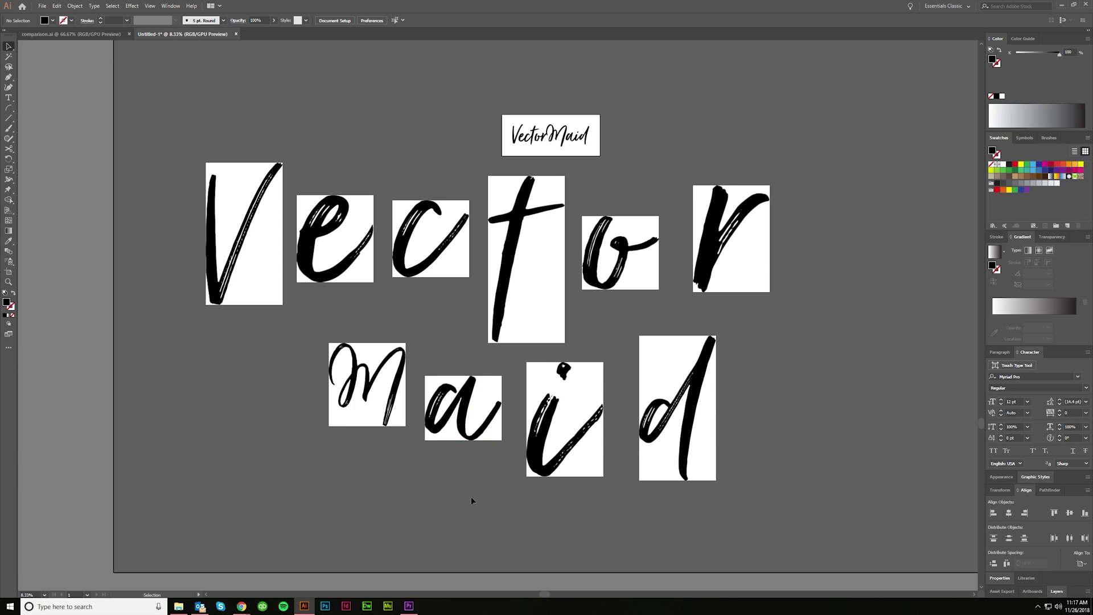
{"action": "scroll", "coordinate": [469, 509], "scroll_direction": "up", "scroll_amount": 2}
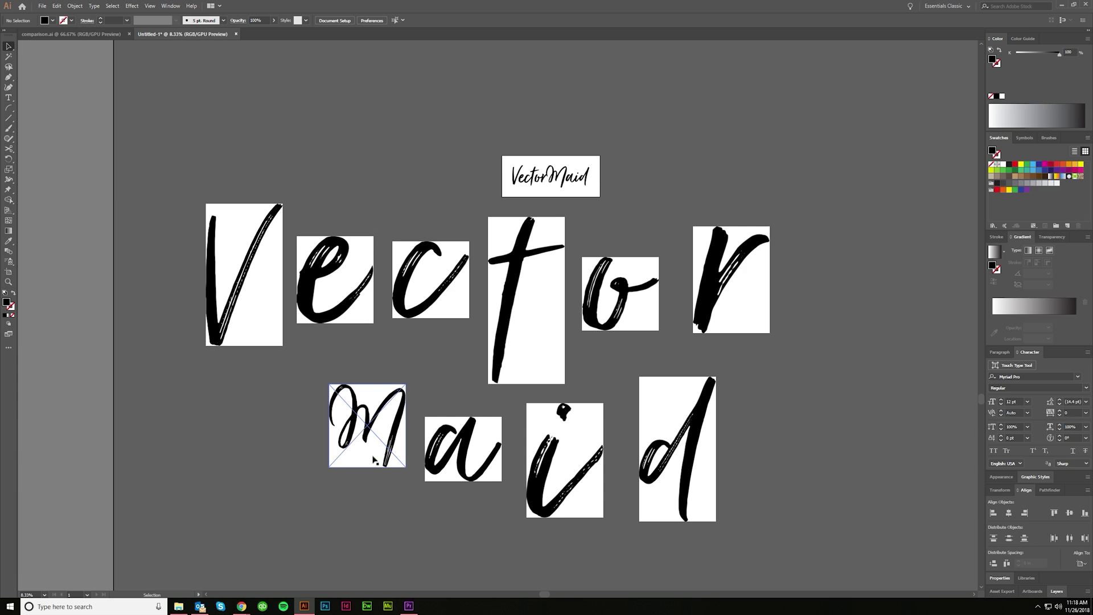
{"action": "left_click_drag", "start_coordinate": [376, 433], "coordinate": [251, 410]}
{"action": "key", "text": "ctrl+z"}
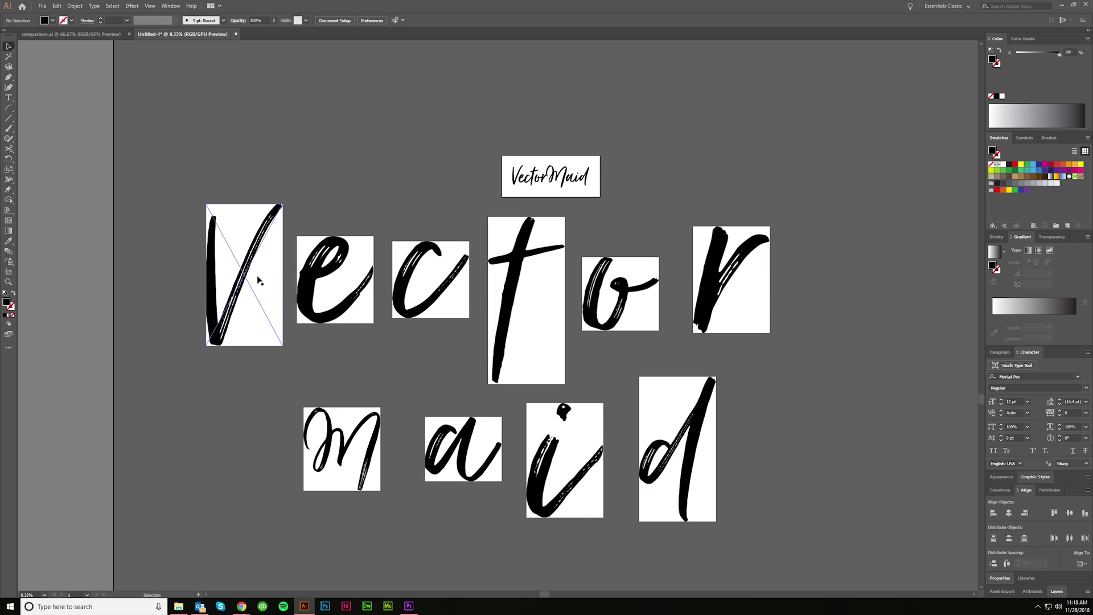
Step: Zoom into the V letter image to 100% along its strokes, then zoom back out
{"action": "scroll", "coordinate": [229, 283], "scroll_direction": "up", "scroll_amount": 2}
{"action": "scroll", "coordinate": [229, 283], "scroll_direction": "up", "scroll_amount": 2}
{"action": "left_click", "coordinate": [229, 283]}
{"action": "scroll", "coordinate": [330, 399], "scroll_direction": "left", "scroll_amount": 2}
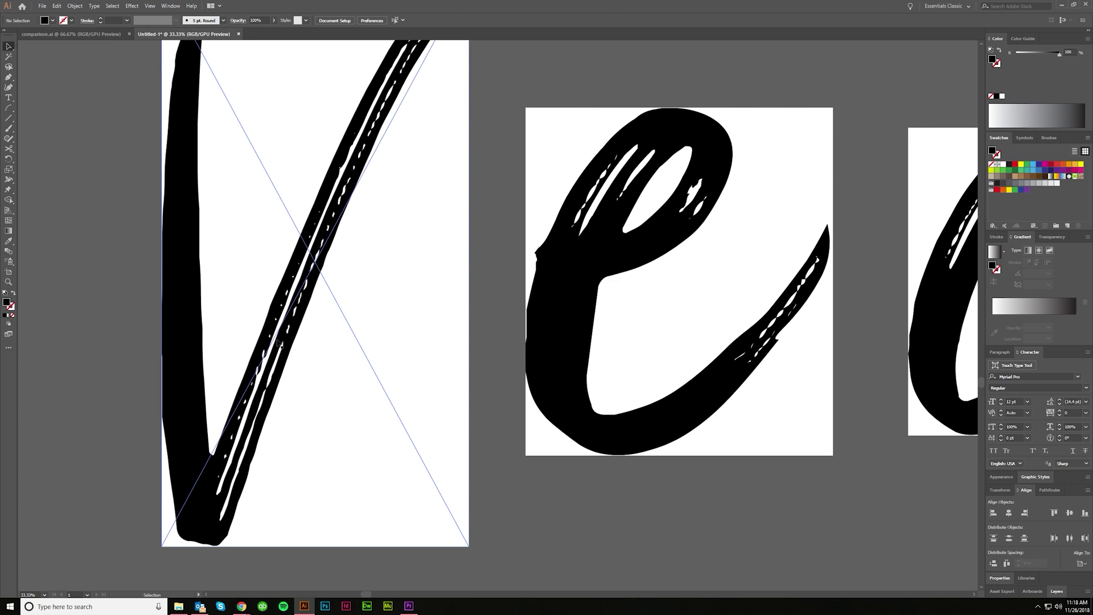
{"action": "scroll", "coordinate": [415, 488], "scroll_direction": "up", "scroll_amount": 2}
{"action": "scroll", "coordinate": [483, 523], "scroll_direction": "left", "scroll_amount": 2}
{"action": "scroll", "coordinate": [483, 523], "scroll_direction": "down", "scroll_amount": 2}
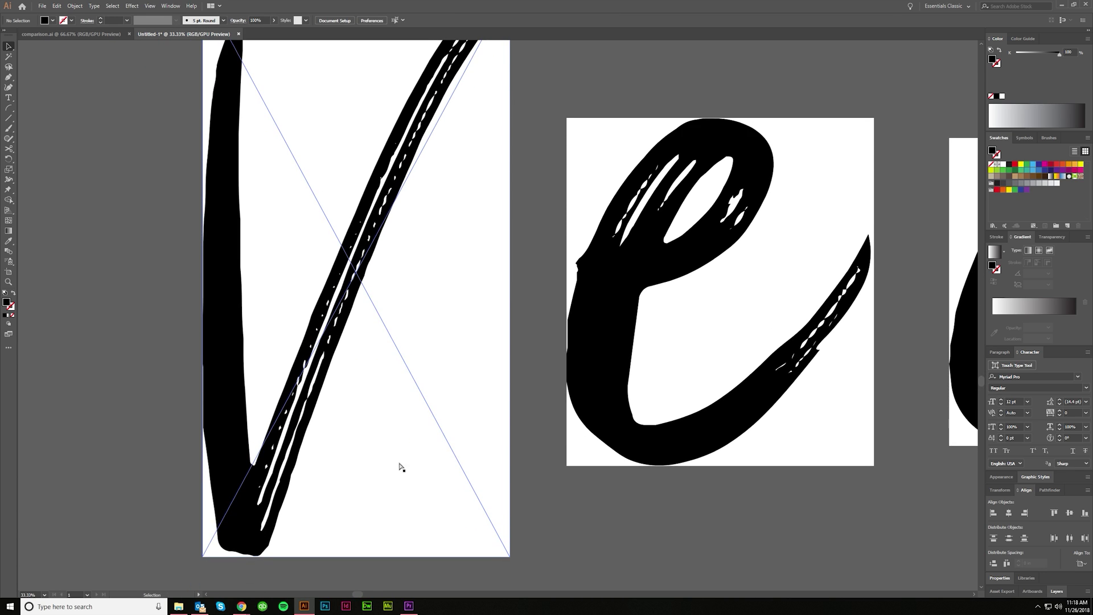
{"action": "key", "text": "ctrl+1"}
{"action": "key", "text": "ctrl+shift+a"}
{"action": "scroll", "coordinate": [398, 286], "scroll_direction": "down", "scroll_amount": 2}
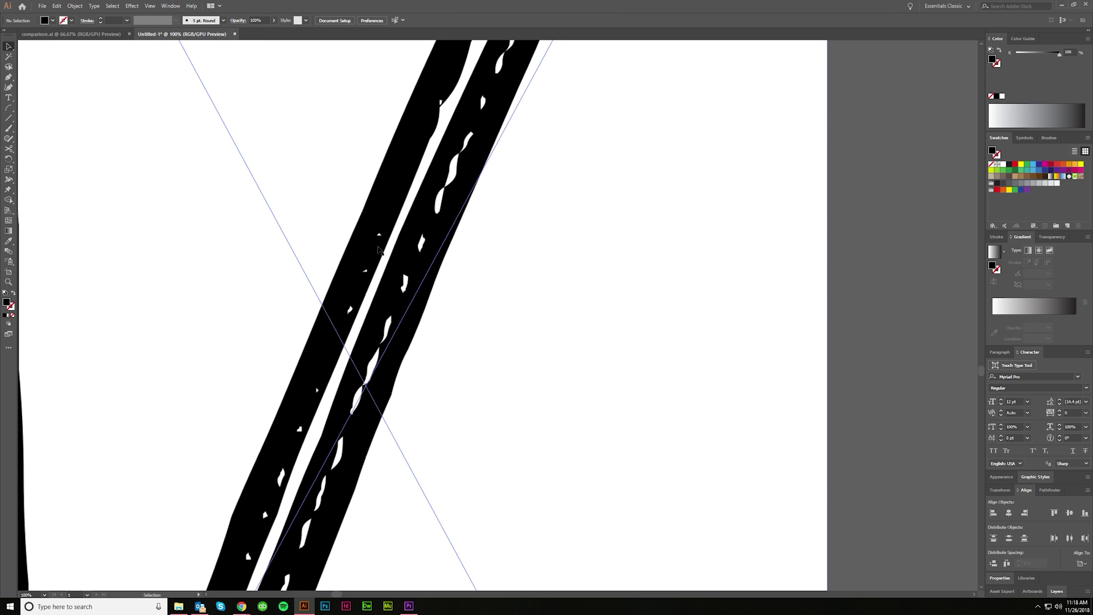
{"action": "scroll", "coordinate": [317, 418], "scroll_direction": "left", "scroll_amount": 2}
{"action": "scroll", "coordinate": [398, 376], "scroll_direction": "down", "scroll_amount": 5}
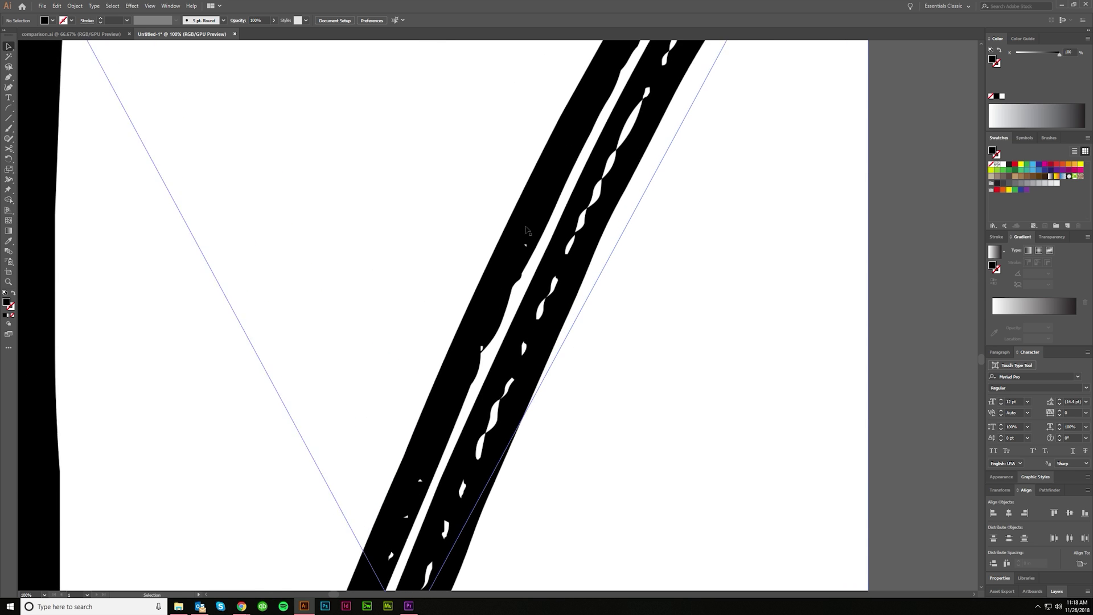
{"action": "scroll", "coordinate": [527, 328], "scroll_direction": "up", "scroll_amount": 3}
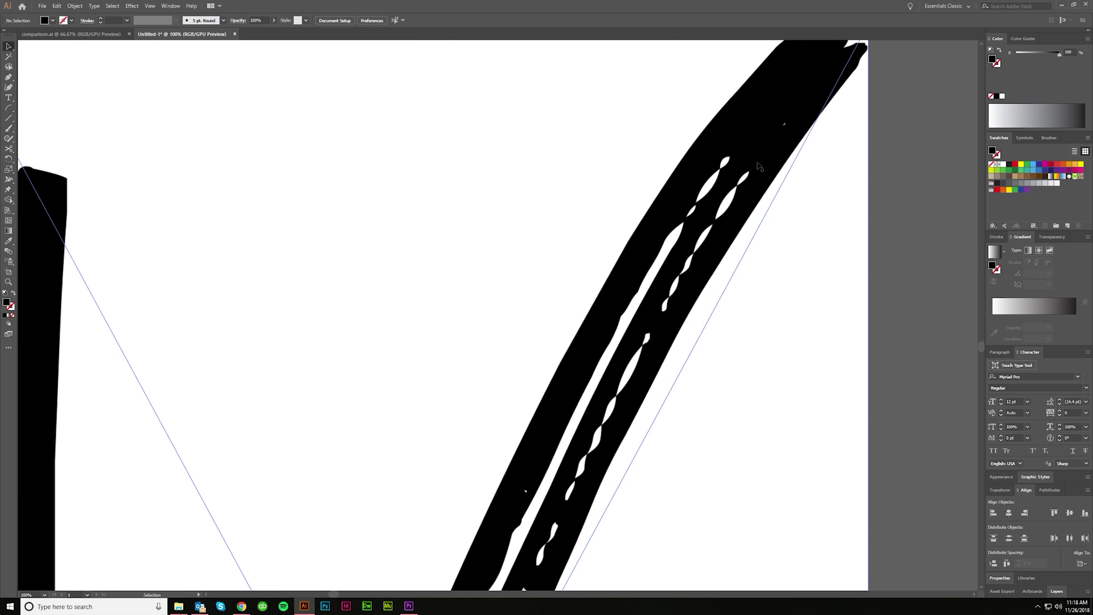
{"action": "scroll", "coordinate": [646, 301], "scroll_direction": "down", "scroll_amount": 1}
{"action": "key", "text": "ctrl+0"}
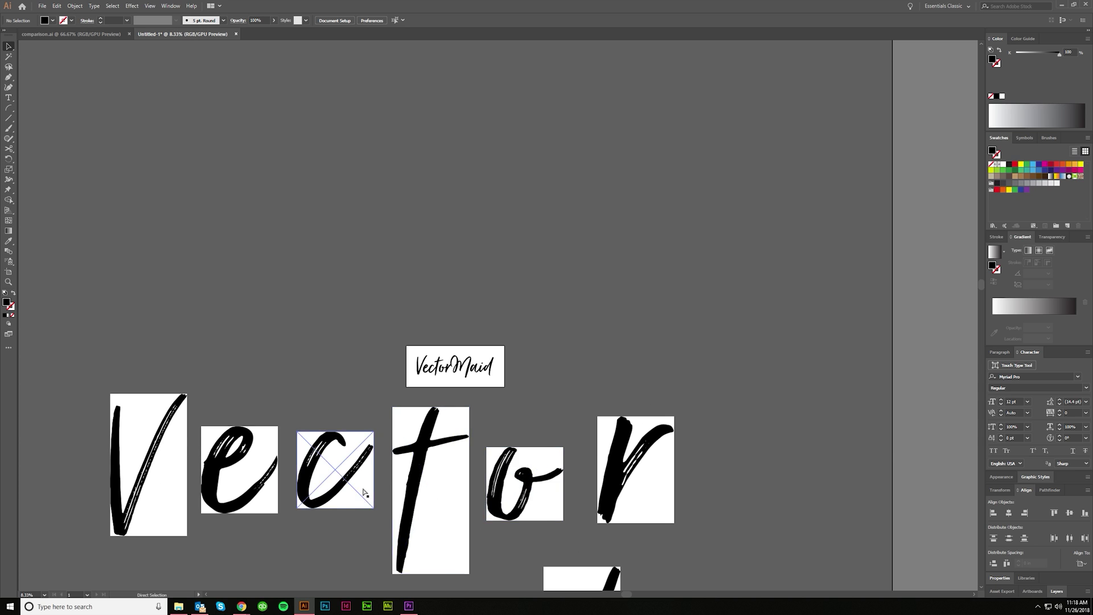
{"action": "scroll", "coordinate": [512, 432], "scroll_direction": "left", "scroll_amount": 1}
{"action": "scroll", "coordinate": [654, 371], "scroll_direction": "left", "scroll_amount": 1}
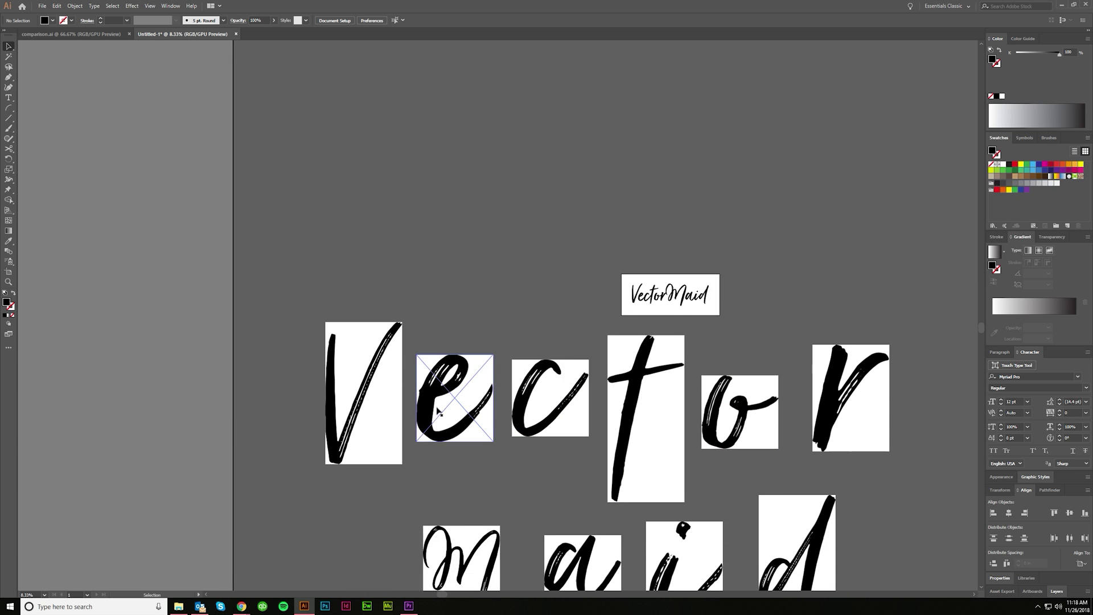
{"action": "scroll", "coordinate": [370, 441], "scroll_direction": "up", "scroll_amount": 2}
{"action": "left_click", "coordinate": [156, 386]}
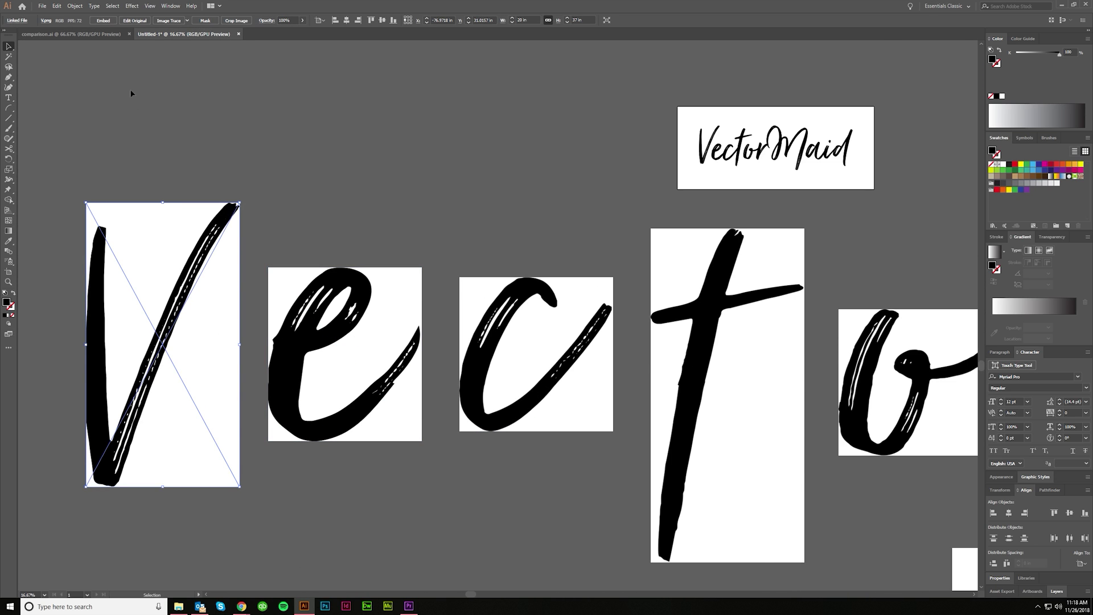
Step: Switch to comparison.ai and scroll to the two stacked VectorMaid artboards
{"action": "left_click", "coordinate": [91, 35]}
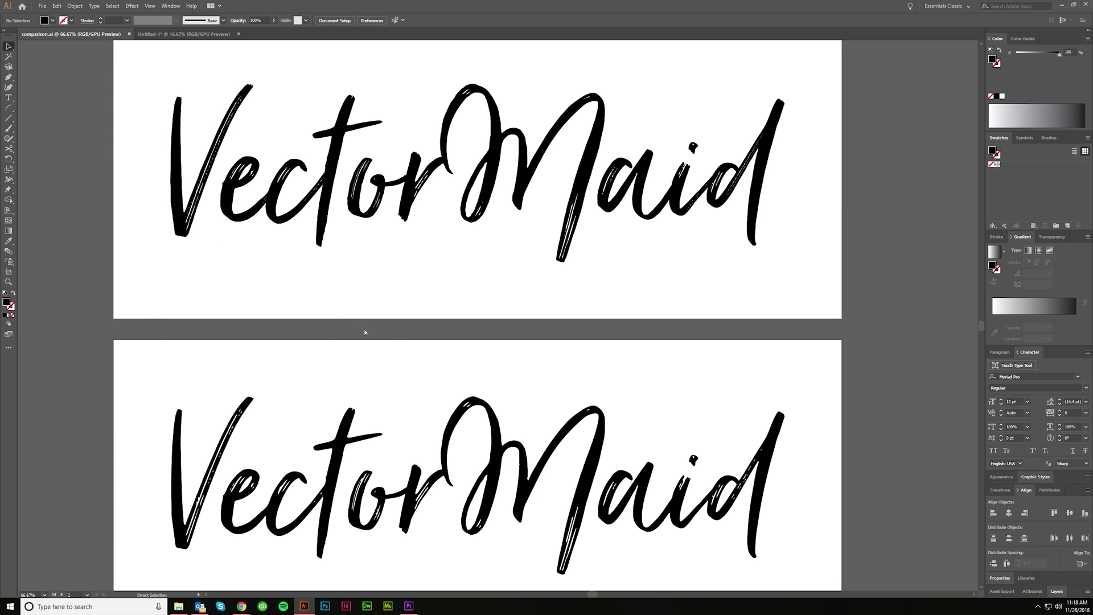
{"action": "scroll", "coordinate": [396, 348], "scroll_direction": "left", "scroll_amount": 1}
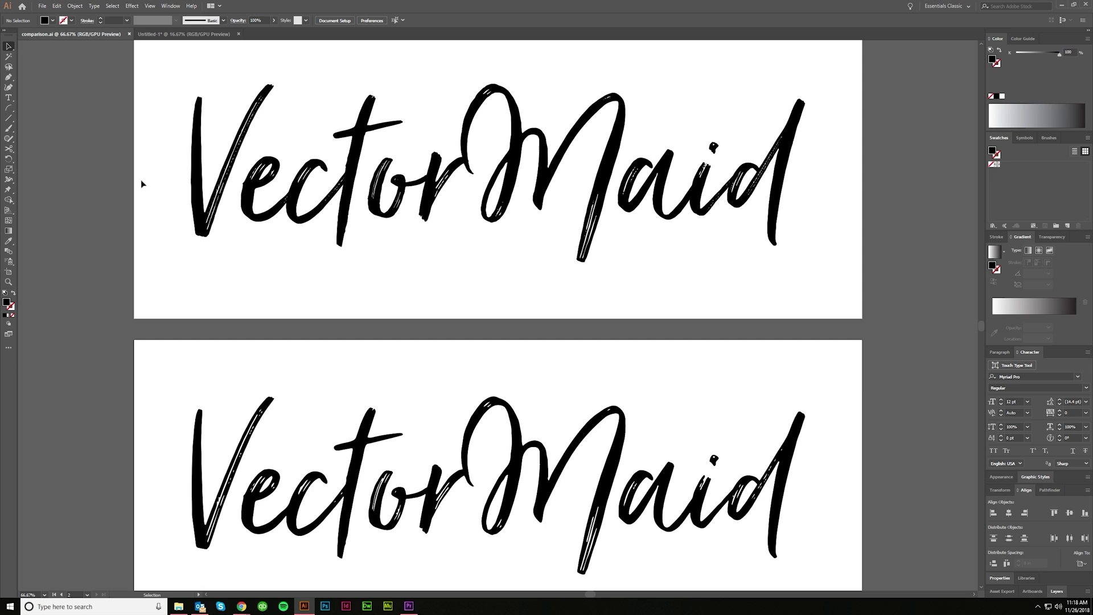
{"action": "scroll", "coordinate": [325, 342], "scroll_direction": "down", "scroll_amount": 2}
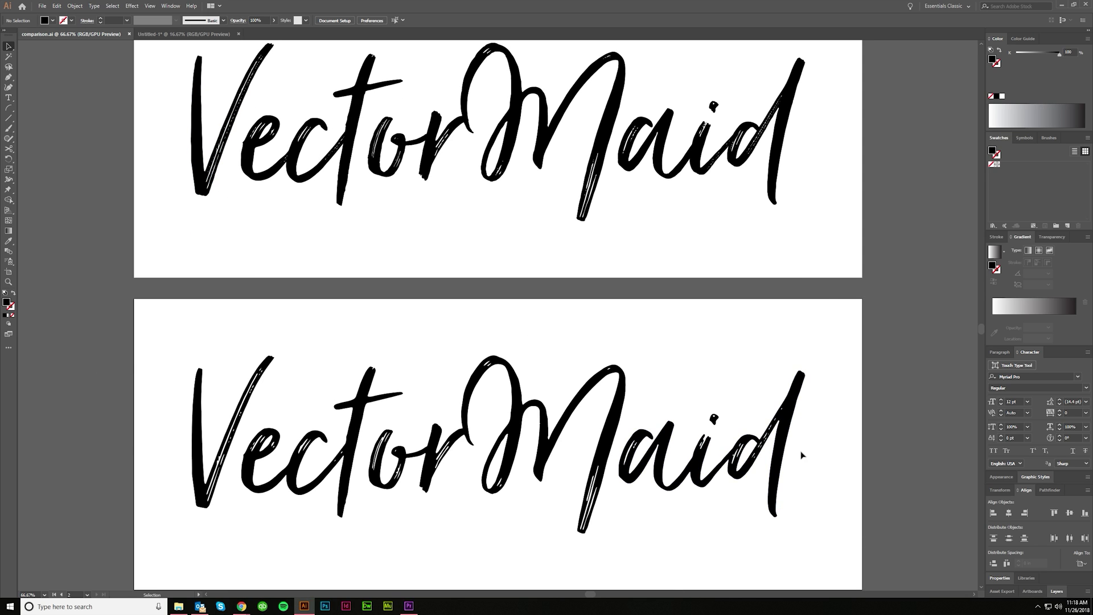
{"action": "scroll", "coordinate": [234, 347], "scroll_direction": "up", "scroll_amount": 3}
{"action": "scroll", "coordinate": [295, 301], "scroll_direction": "up", "scroll_amount": 3}
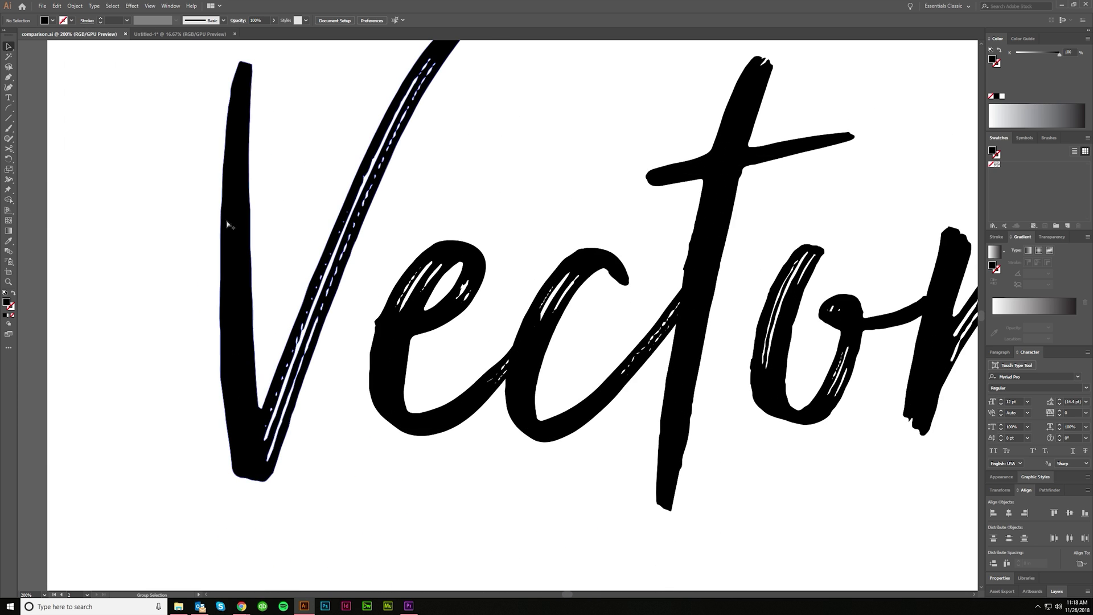
{"action": "scroll", "coordinate": [296, 301], "scroll_direction": "up", "scroll_amount": 3}
{"action": "scroll", "coordinate": [285, 490], "scroll_direction": "down", "scroll_amount": 4}
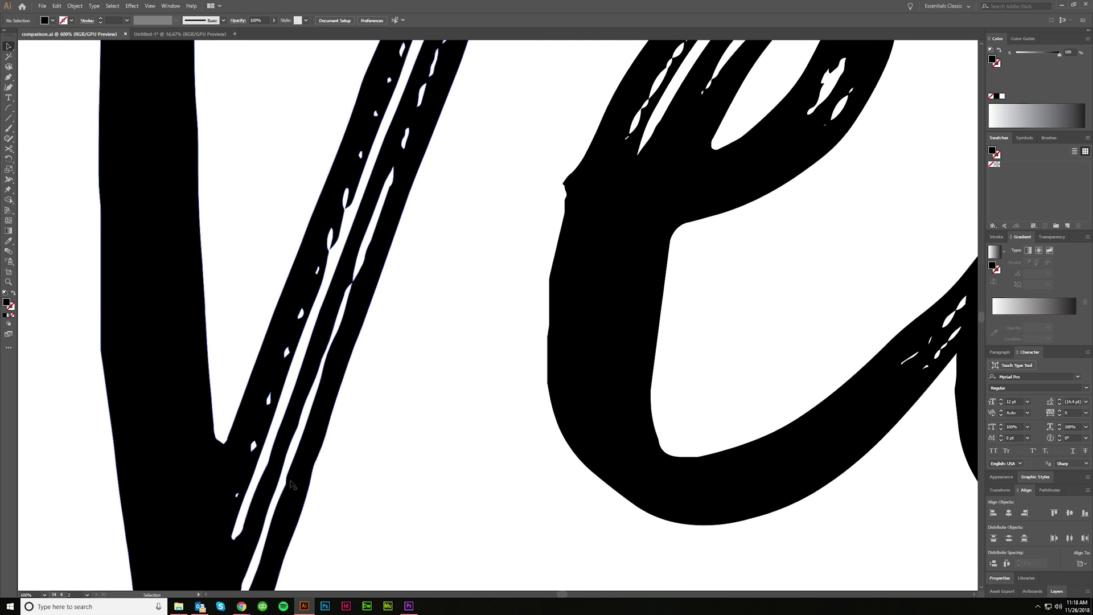
{"action": "scroll", "coordinate": [480, 288], "scroll_direction": "up", "scroll_amount": 5}
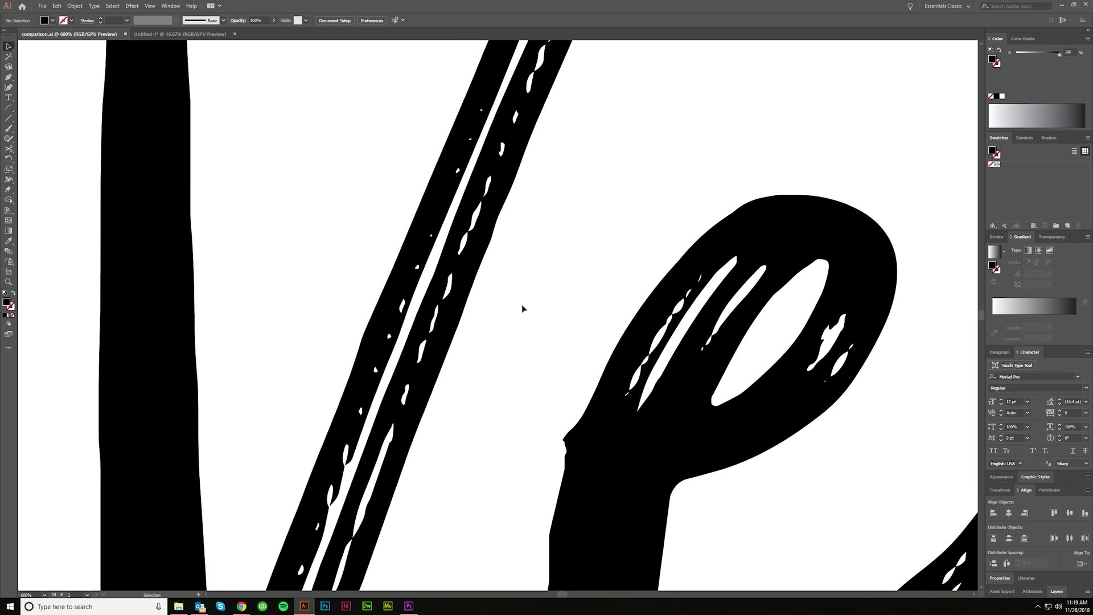
{"action": "scroll", "coordinate": [671, 337], "scroll_direction": "right", "scroll_amount": 2}
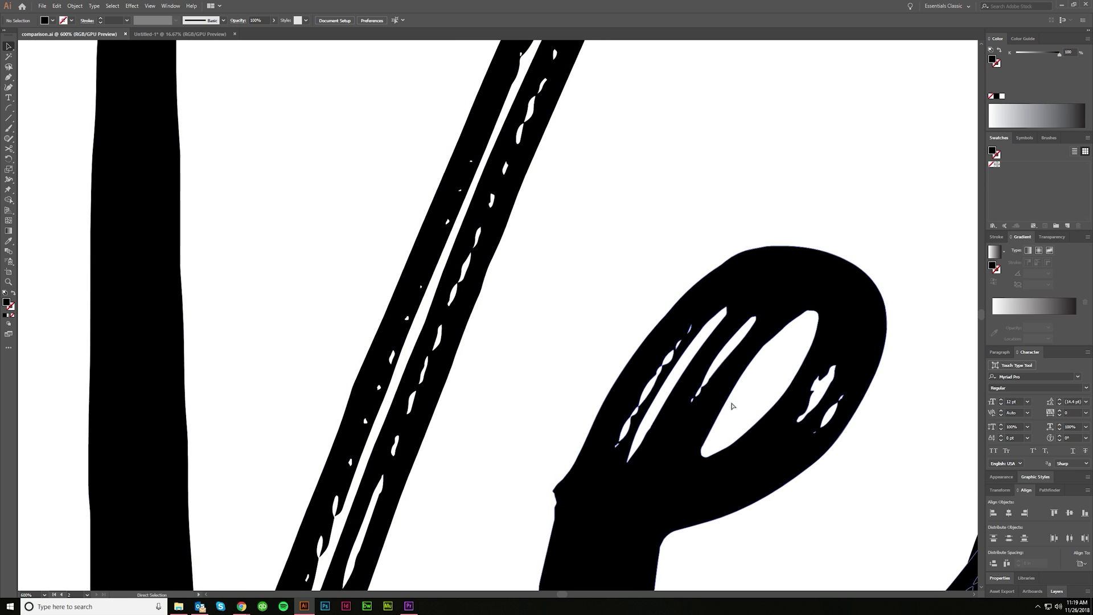
{"action": "scroll", "coordinate": [549, 305], "scroll_direction": "up", "scroll_amount": 5}
{"action": "scroll", "coordinate": [580, 222], "scroll_direction": "up", "scroll_amount": 5}
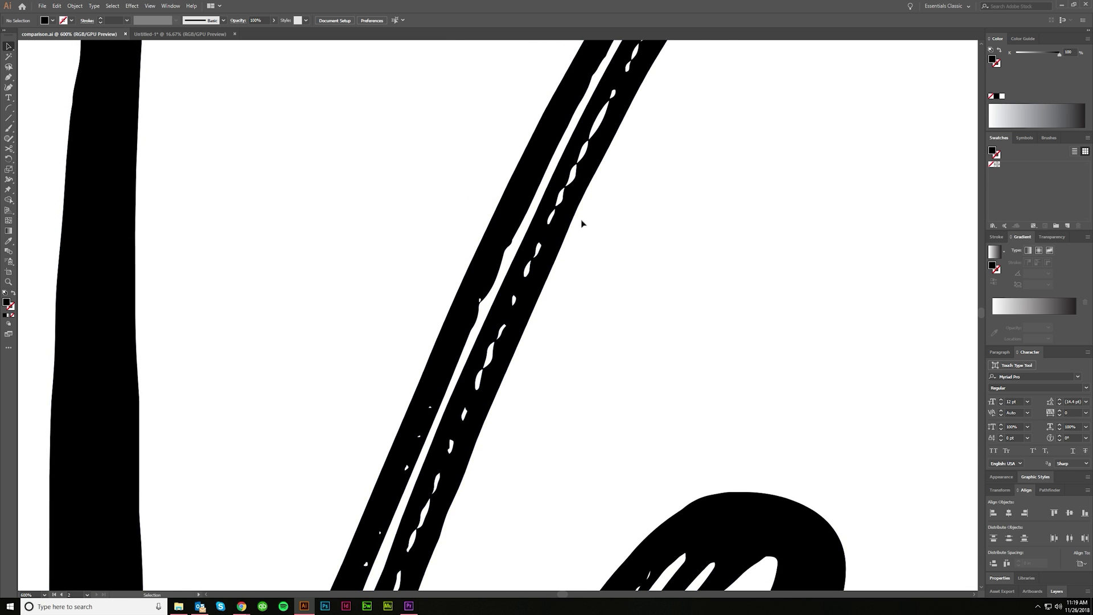
{"action": "scroll", "coordinate": [626, 273], "scroll_direction": "down", "scroll_amount": 1}
{"action": "scroll", "coordinate": [600, 339], "scroll_direction": "down", "scroll_amount": 8}
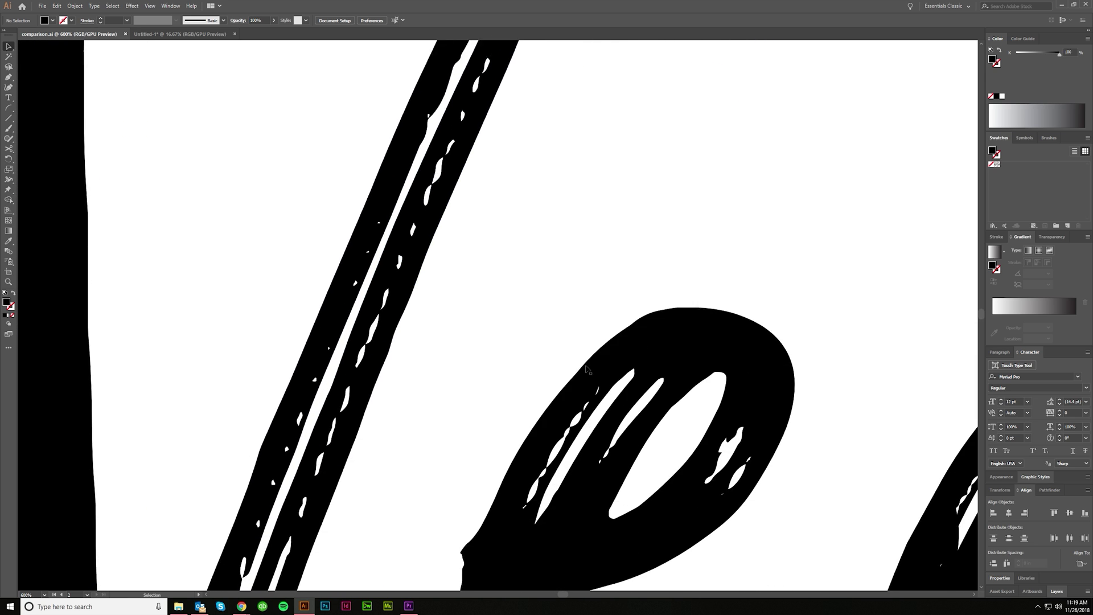
{"action": "scroll", "coordinate": [585, 366], "scroll_direction": "right", "scroll_amount": 3}
{"action": "scroll", "coordinate": [573, 317], "scroll_direction": "down", "scroll_amount": 2}
{"action": "scroll", "coordinate": [591, 280], "scroll_direction": "right", "scroll_amount": 5}
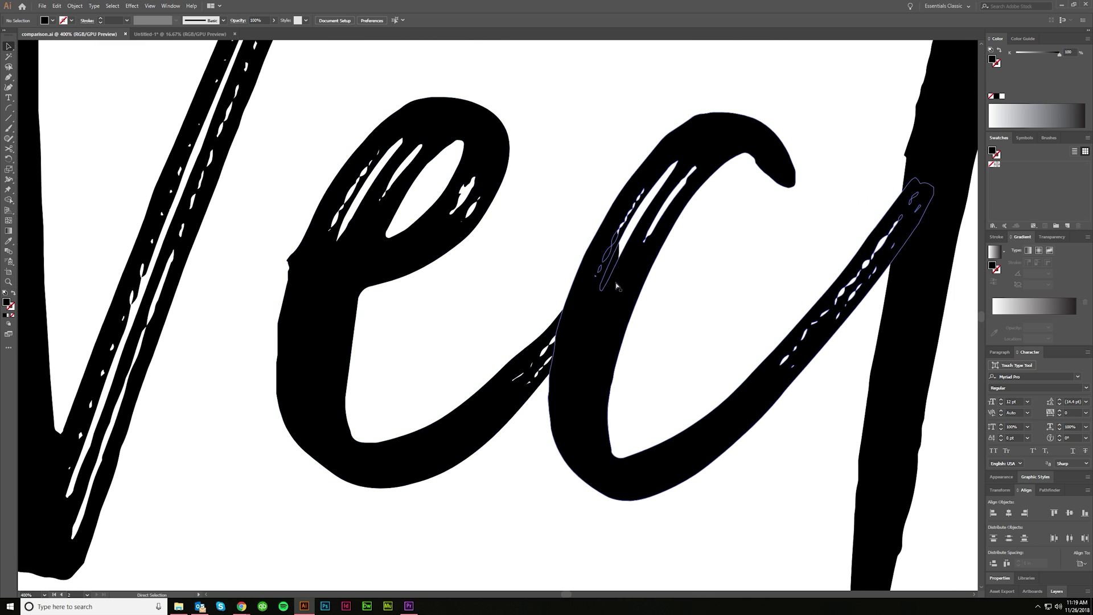
{"action": "scroll", "coordinate": [626, 285], "scroll_direction": "right", "scroll_amount": 2}
{"action": "scroll", "coordinate": [515, 344], "scroll_direction": "down", "scroll_amount": 6}
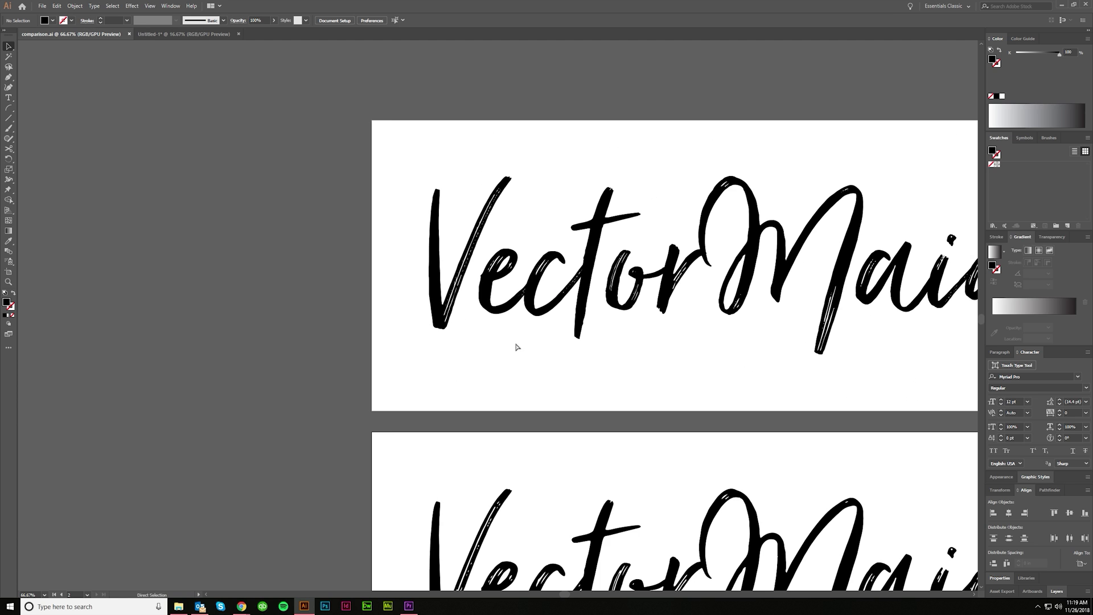
{"action": "scroll", "coordinate": [510, 420], "scroll_direction": "up", "scroll_amount": 6}
{"action": "scroll", "coordinate": [434, 438], "scroll_direction": "up", "scroll_amount": 7}
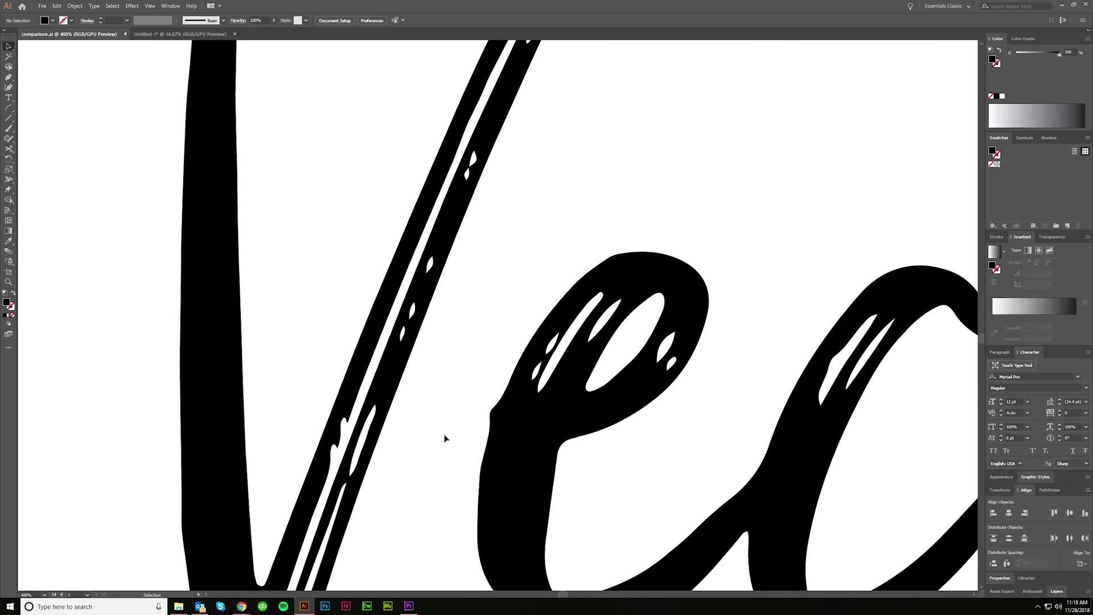
{"action": "scroll", "coordinate": [569, 279], "scroll_direction": "up", "scroll_amount": 1}
{"action": "scroll", "coordinate": [581, 270], "scroll_direction": "down", "scroll_amount": 8}
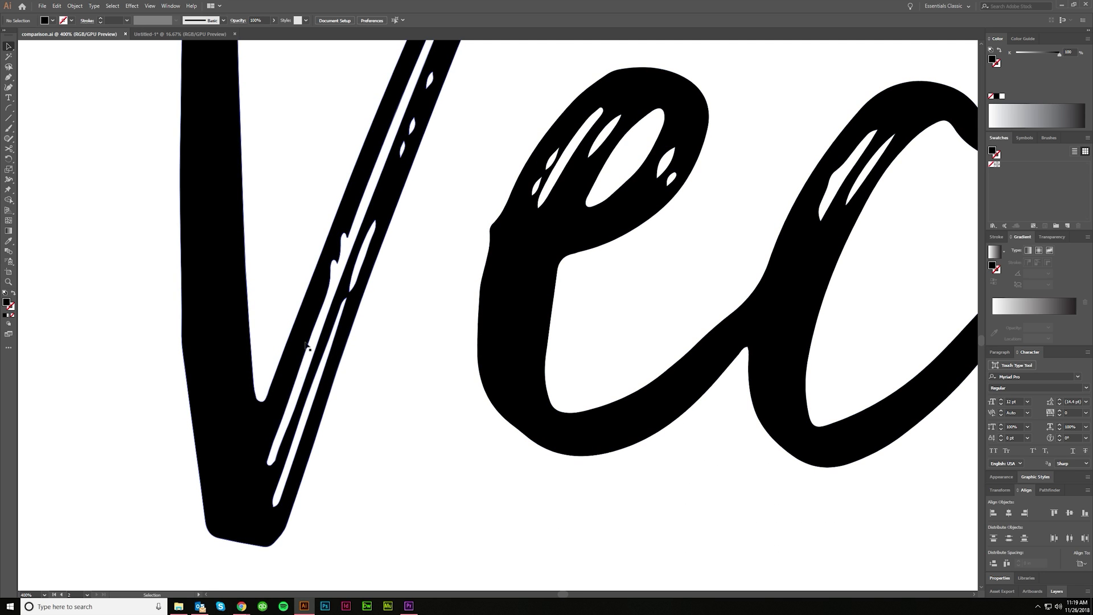
{"action": "scroll", "coordinate": [354, 204], "scroll_direction": "down", "scroll_amount": 5}
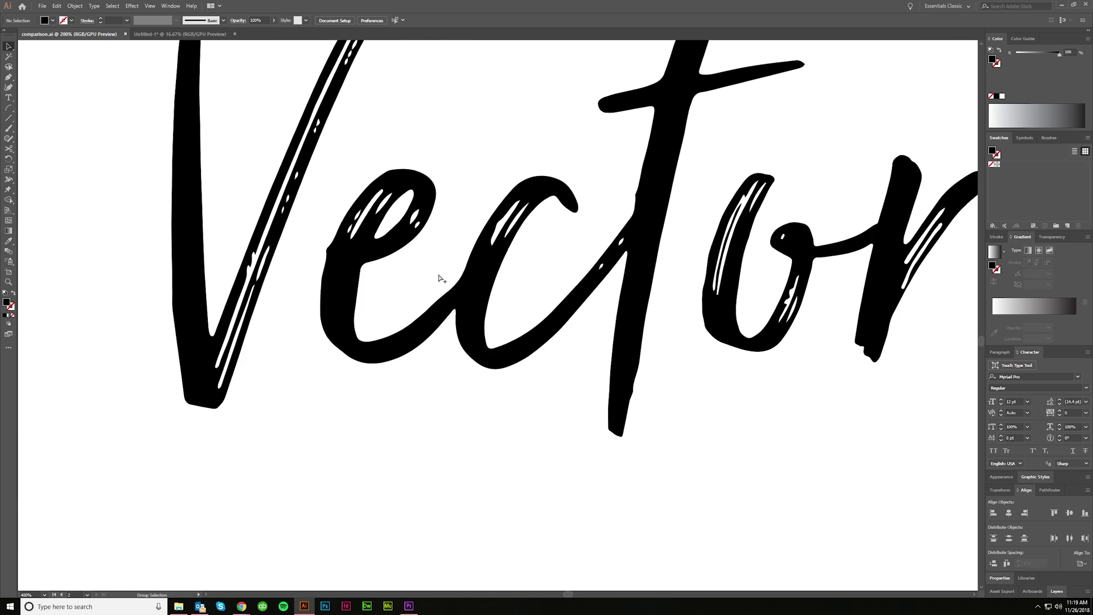
{"action": "scroll", "coordinate": [443, 284], "scroll_direction": "down", "scroll_amount": 3}
{"action": "scroll", "coordinate": [520, 185], "scroll_direction": "up", "scroll_amount": 5}
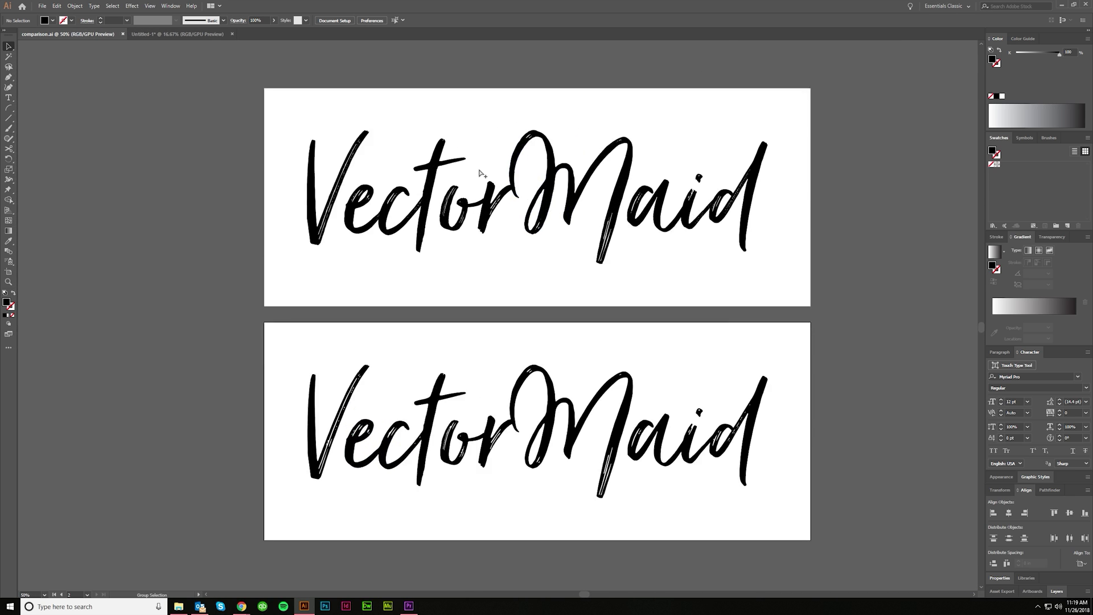
{"action": "scroll", "coordinate": [519, 268], "scroll_direction": "down", "scroll_amount": 4}
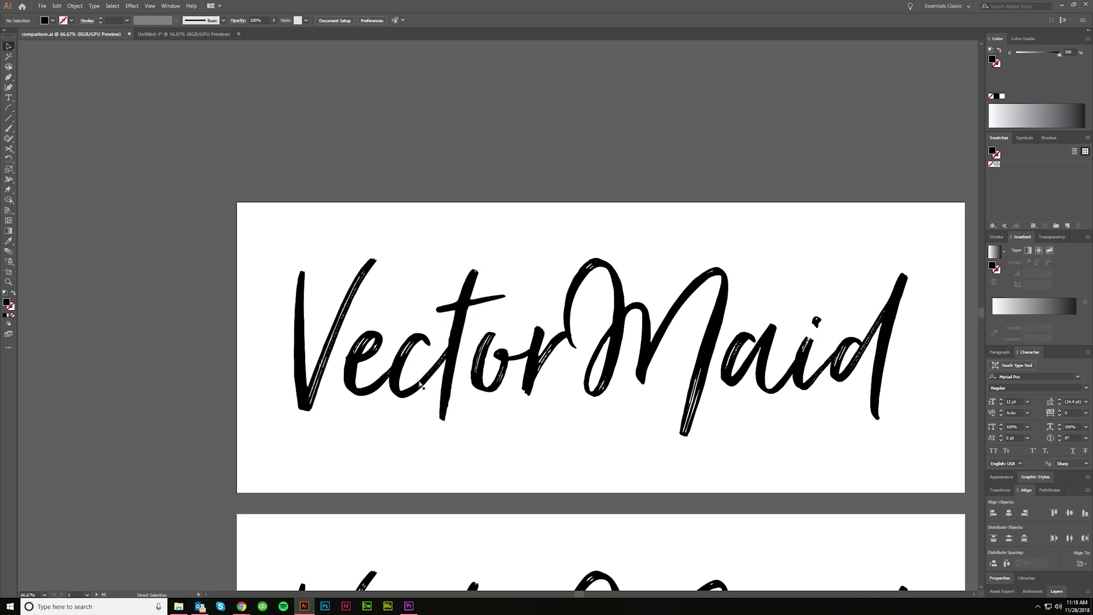
{"action": "scroll", "coordinate": [432, 394], "scroll_direction": "up", "scroll_amount": 2}
{"action": "scroll", "coordinate": [395, 415], "scroll_direction": "down", "scroll_amount": 1}
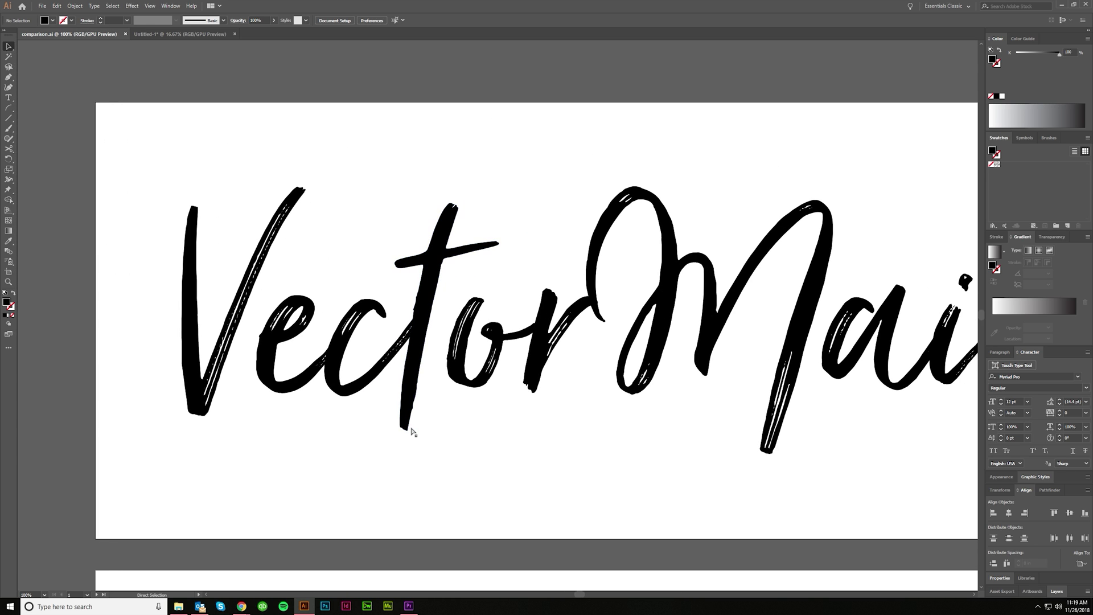
{"action": "scroll", "coordinate": [413, 435], "scroll_direction": "down", "scroll_amount": 1}
{"action": "scroll", "coordinate": [444, 442], "scroll_direction": "down", "scroll_amount": 3}
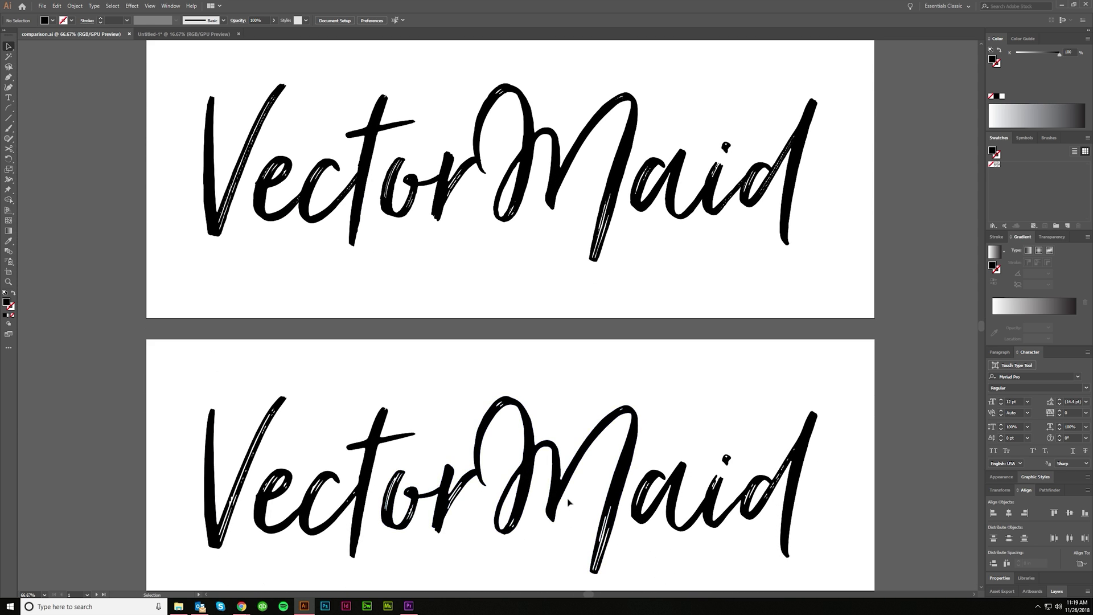
{"action": "scroll", "coordinate": [530, 268], "scroll_direction": "up", "scroll_amount": 1}
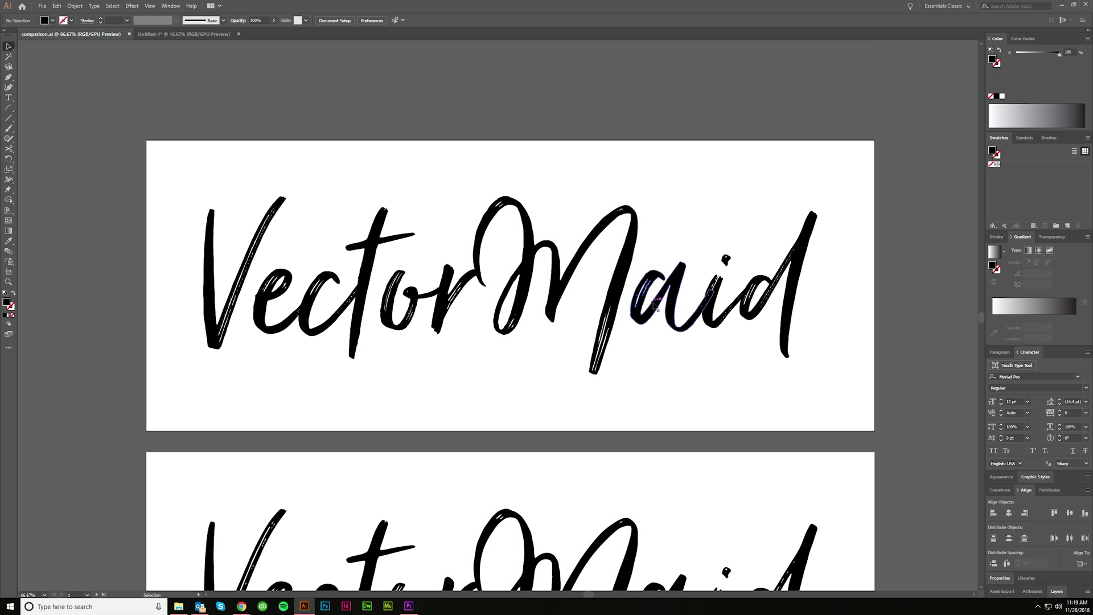
{"action": "left_click_drag", "start_coordinate": [653, 320], "coordinate": [665, 244]}
Step: Undo stray moves of the a letter and of the bottom VectorMaid lettering
{"action": "key", "text": "ctrl+z"}
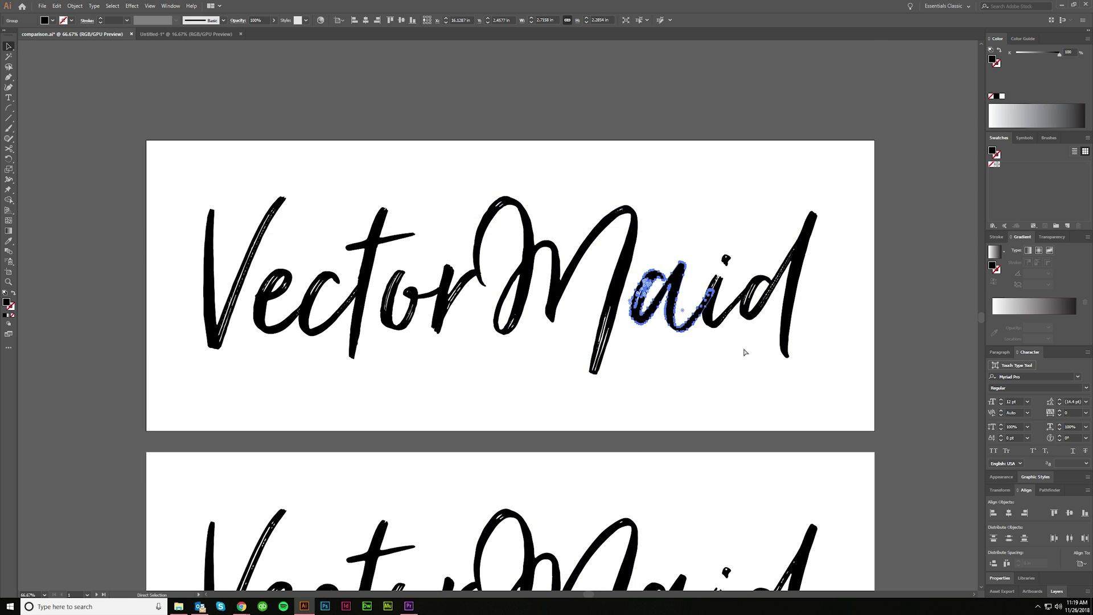
{"action": "left_click", "coordinate": [719, 280]}
{"action": "left_click", "coordinate": [763, 284]}
{"action": "left_click_drag", "start_coordinate": [763, 285], "coordinate": [755, 222]}
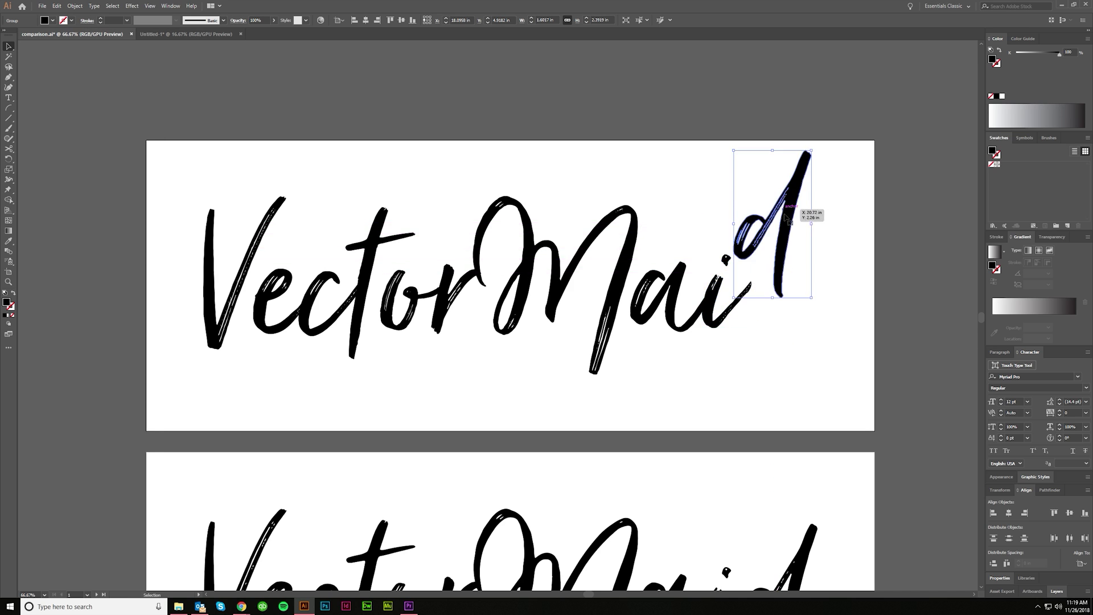
{"action": "scroll", "coordinate": [703, 485], "scroll_direction": "down", "scroll_amount": 1}
{"action": "scroll", "coordinate": [704, 485], "scroll_direction": "down", "scroll_amount": 2}
{"action": "left_click_drag", "start_coordinate": [760, 404], "coordinate": [763, 344]}
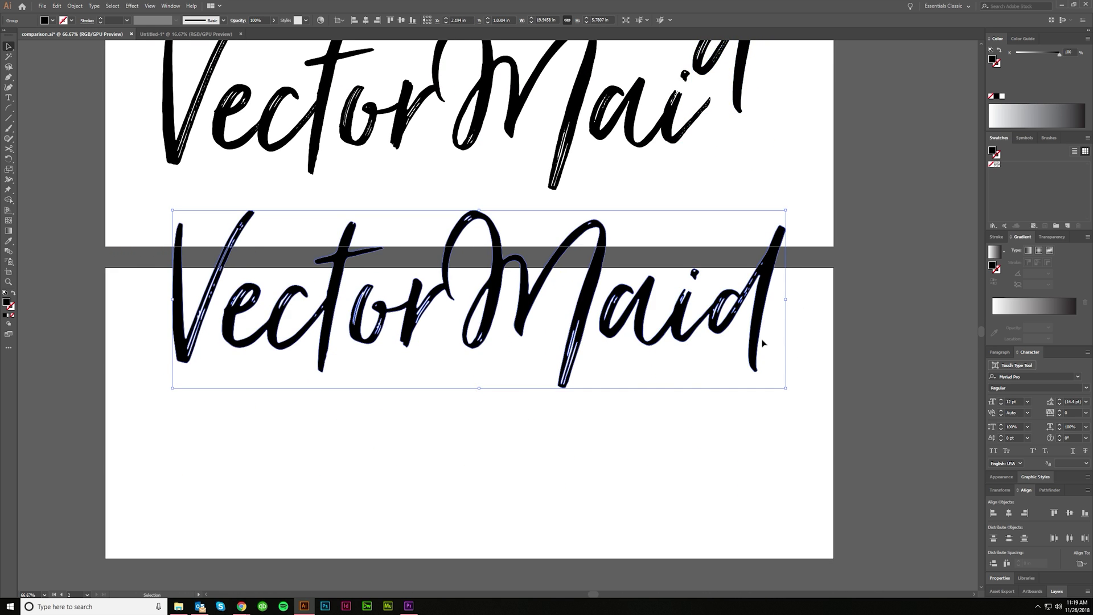
{"action": "key", "text": "ctrl+z"}
Step: Return the raised d letter to its place, then shift it slightly left
{"action": "key", "text": "v"}
{"action": "scroll", "coordinate": [673, 273], "scroll_direction": "up", "scroll_amount": 2}
{"action": "left_click", "coordinate": [766, 239]}
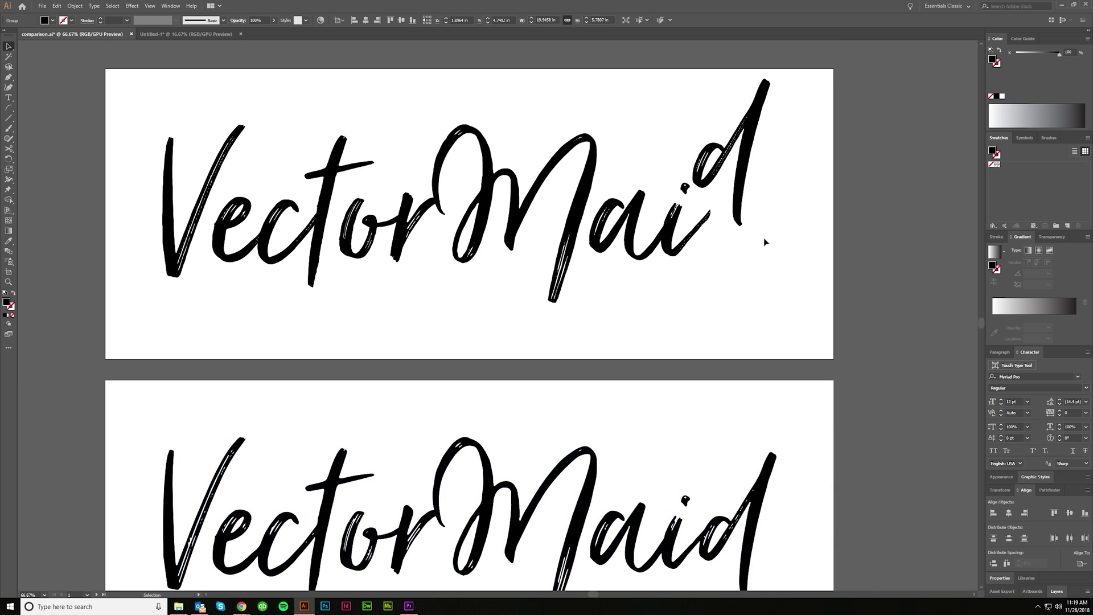
{"action": "key", "text": "ctrl+z"}
{"action": "scroll", "coordinate": [734, 221], "scroll_direction": "up", "scroll_amount": 3}
{"action": "left_click_drag", "start_coordinate": [773, 245], "coordinate": [752, 248]}
Step: Shift the a letter slightly right and the aid letters left to close gaps
{"action": "left_click", "coordinate": [626, 346]}
{"action": "left_click_drag", "start_coordinate": [477, 301], "coordinate": [500, 302]}
{"action": "left_click", "coordinate": [495, 372]}
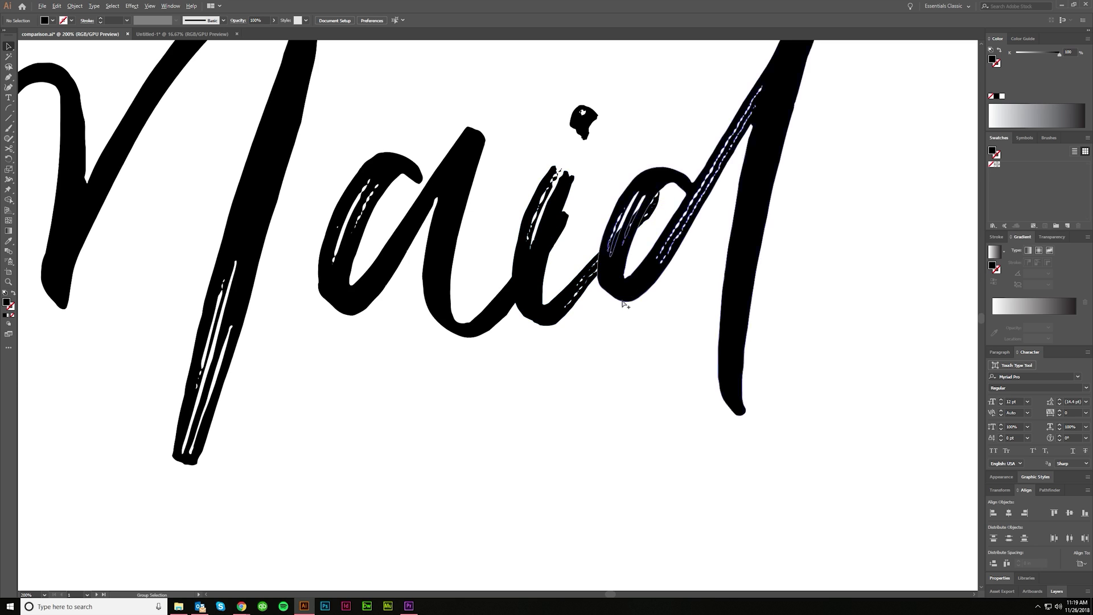
{"action": "scroll", "coordinate": [545, 356], "scroll_direction": "down", "scroll_amount": 3}
{"action": "left_click_drag", "start_coordinate": [676, 252], "coordinate": [664, 253]}
{"action": "left_click", "coordinate": [744, 366]}
Step: Move the Maid group left so it sits closer to Vector
{"action": "left_click", "coordinate": [516, 257]}
{"action": "left_click_drag", "start_coordinate": [493, 265], "coordinate": [480, 285]}
{"action": "left_click", "coordinate": [418, 404]}
{"action": "scroll", "coordinate": [505, 368], "scroll_direction": "left", "scroll_amount": 4}
Step: Nudge the tor letters and the ec letters slightly left
{"action": "left_click", "coordinate": [470, 370]}
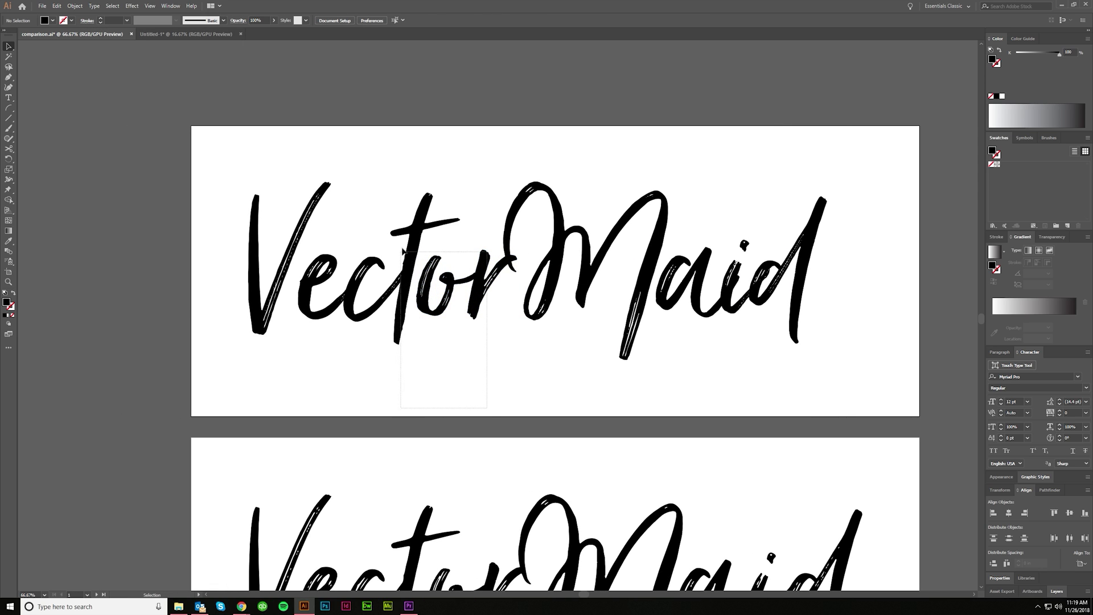
{"action": "left_click_drag", "start_coordinate": [402, 250], "coordinate": [396, 250]}
{"action": "left_click", "coordinate": [444, 371]}
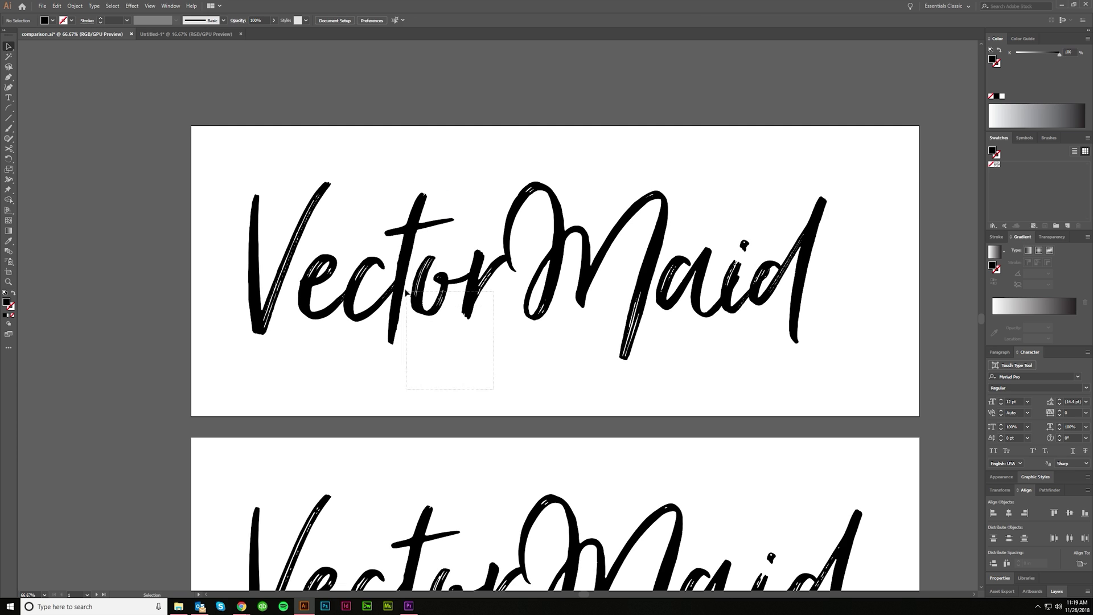
{"action": "left_click_drag", "start_coordinate": [405, 292], "coordinate": [400, 292]}
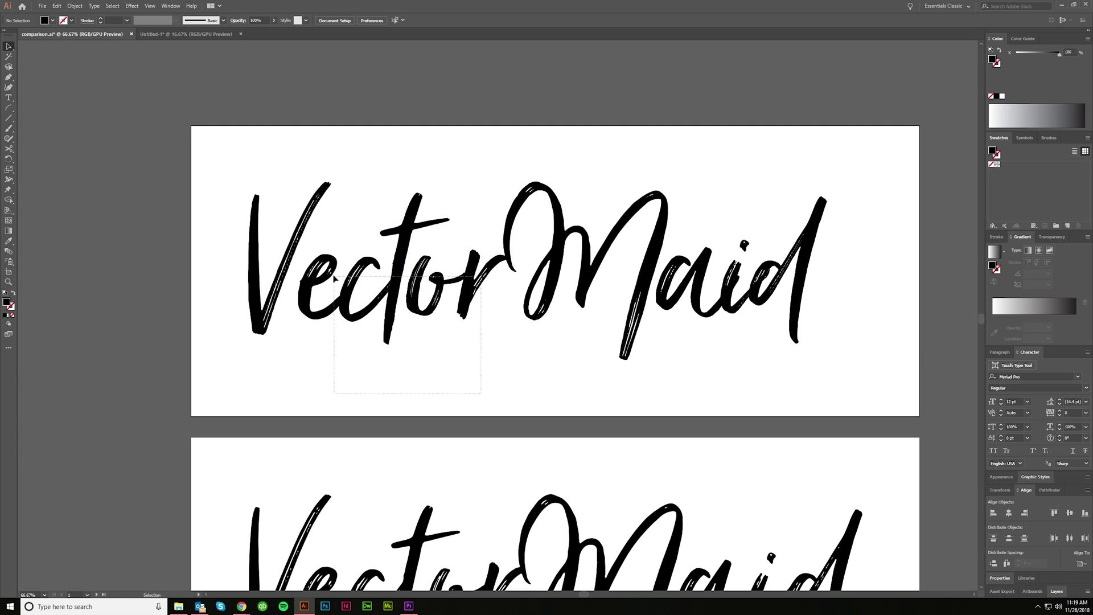
{"action": "left_click_drag", "start_coordinate": [334, 278], "coordinate": [325, 278]}
Step: Slide the top trace's Maid group further left toward Vector
{"action": "left_click", "coordinate": [363, 183]}
{"action": "key", "text": "ctrl+minus"}
{"action": "key", "text": "ctrl+minus"}
{"action": "key", "text": "ctrl+minus"}
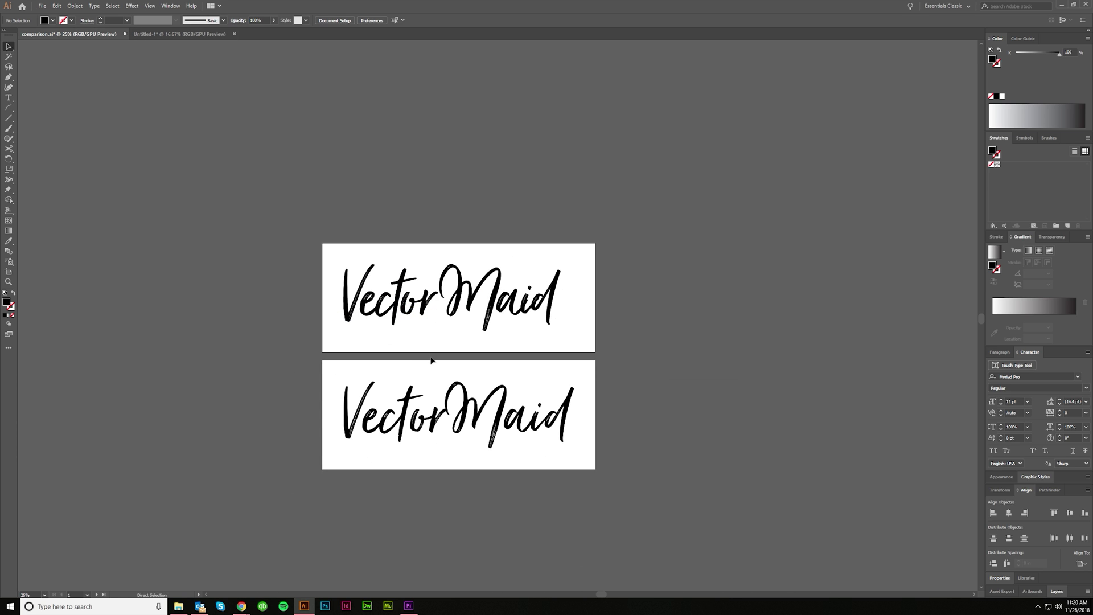
{"action": "key", "text": "ctrl+plus"}
{"action": "key", "text": "ctrl+plus"}
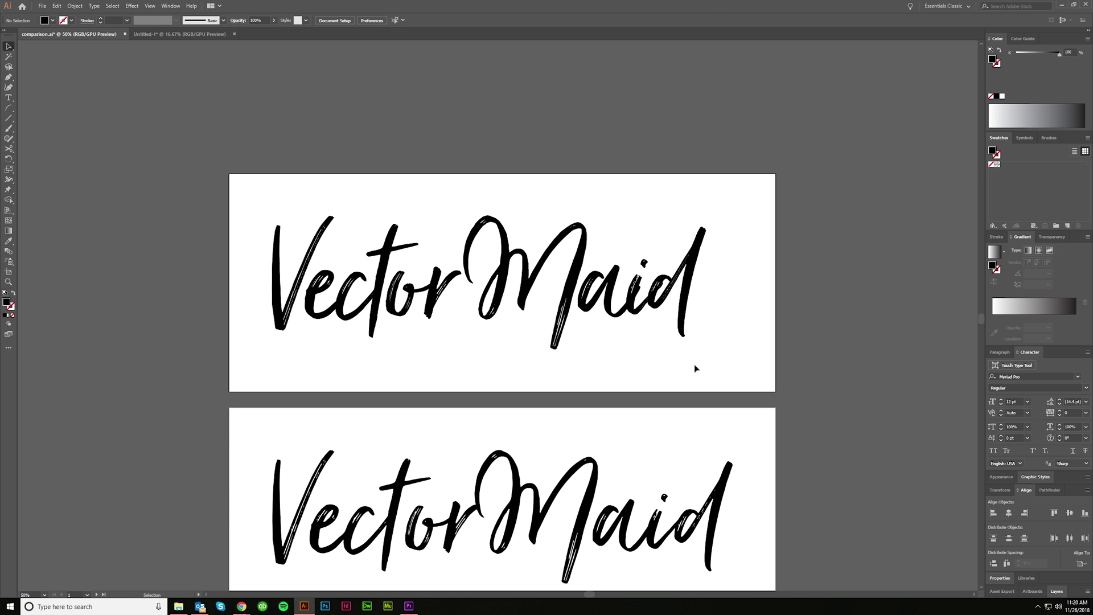
{"action": "left_click_drag", "start_coordinate": [440, 190], "coordinate": [440, 191]}
{"action": "left_click", "coordinate": [751, 367]}
{"action": "left_click", "coordinate": [490, 224]}
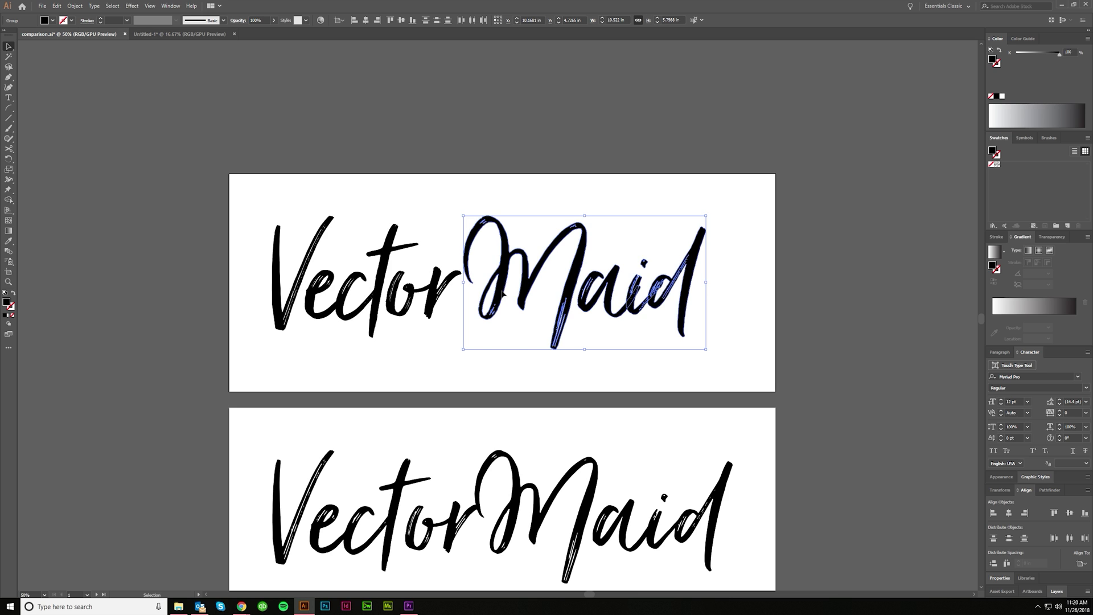
{"action": "left_click_drag", "start_coordinate": [503, 292], "coordinate": [492, 364]}
{"action": "key", "text": "ctrl+minus"}
{"action": "key", "text": "ctrl+minus"}
{"action": "left_click", "coordinate": [555, 366]}
Step: Undo the latest Maid and tor shifts and clear the selection
{"action": "scroll", "coordinate": [576, 360], "scroll_direction": "right", "scroll_amount": 2}
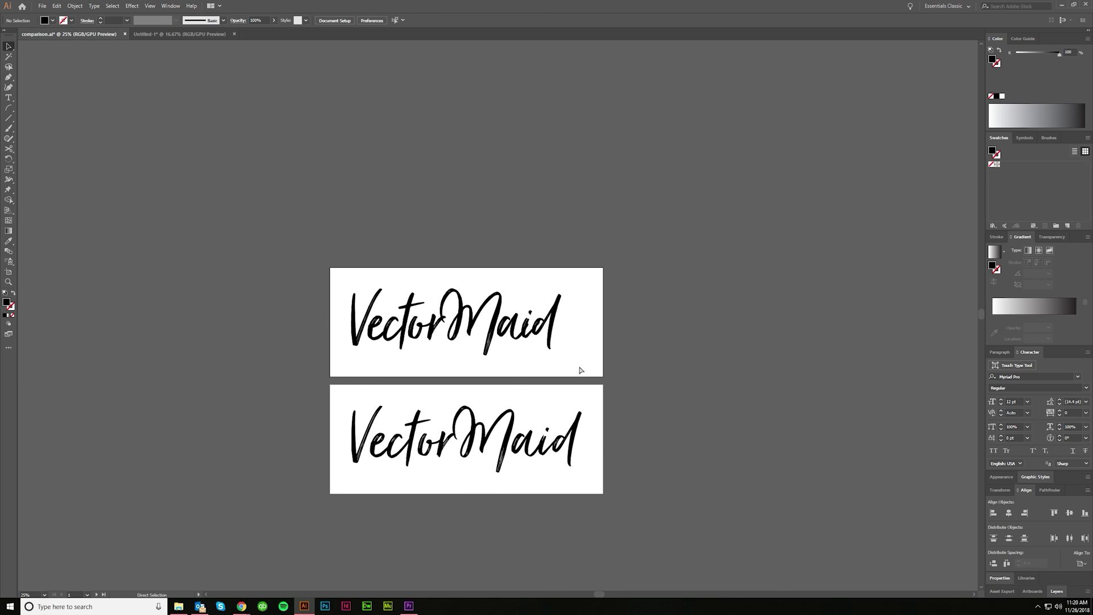
{"action": "key", "text": "ctrl+z"}
{"action": "key", "text": "ctrl+z"}
{"action": "left_click", "coordinate": [599, 376]}
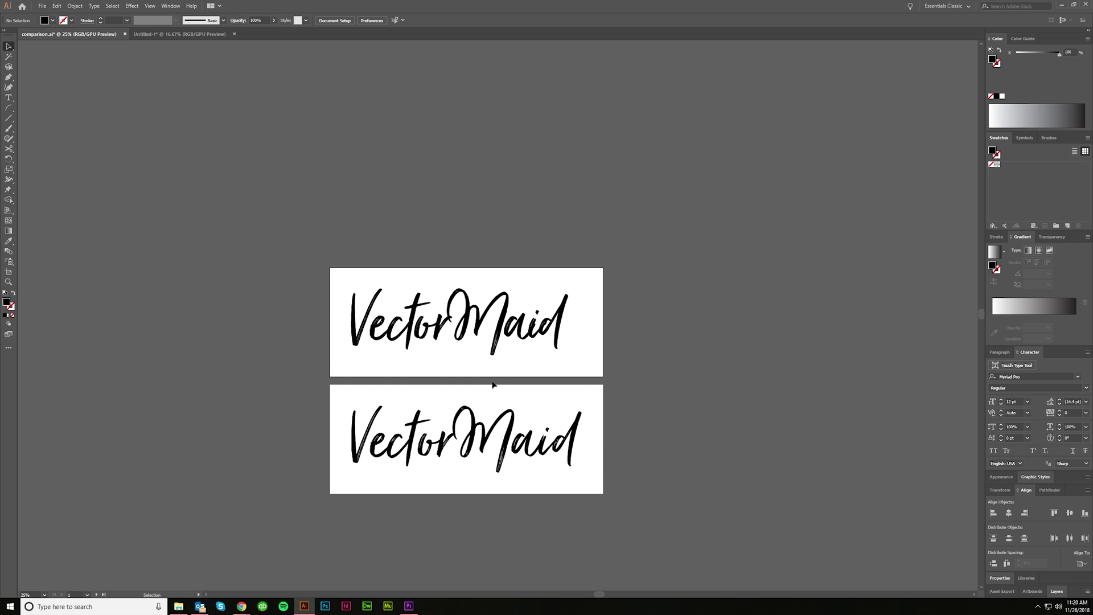
{"action": "scroll", "coordinate": [597, 409], "scroll_direction": "down", "scroll_amount": 1}
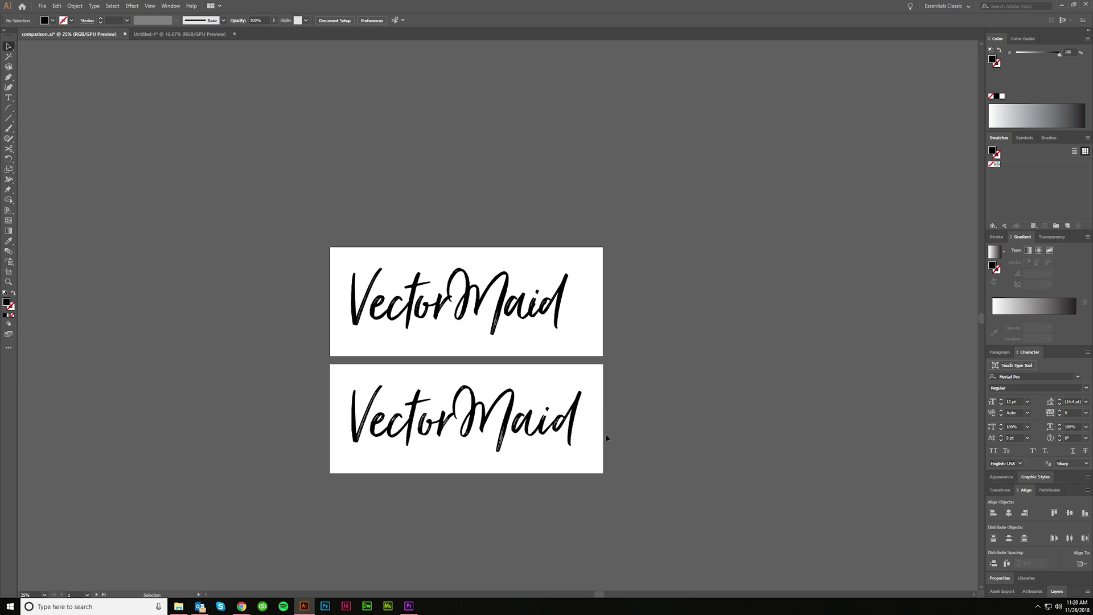